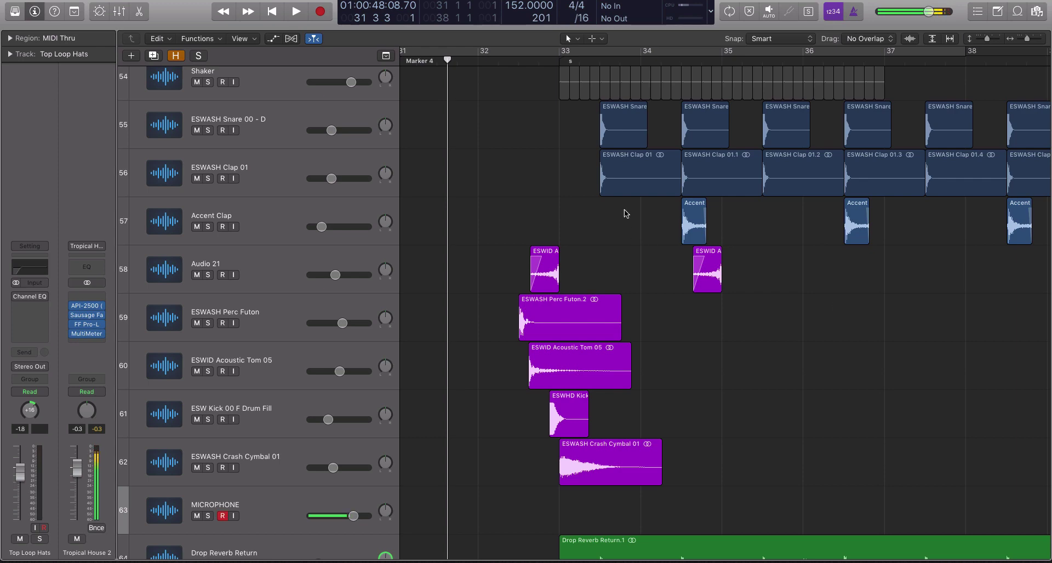
- Set the playhead at 32 3, switch to Spotify and audition Say It (feat. Tove Lo) [Illenium Remix] from 1:23 as a reference
left_click(539, 62)
left_click(519, 61)
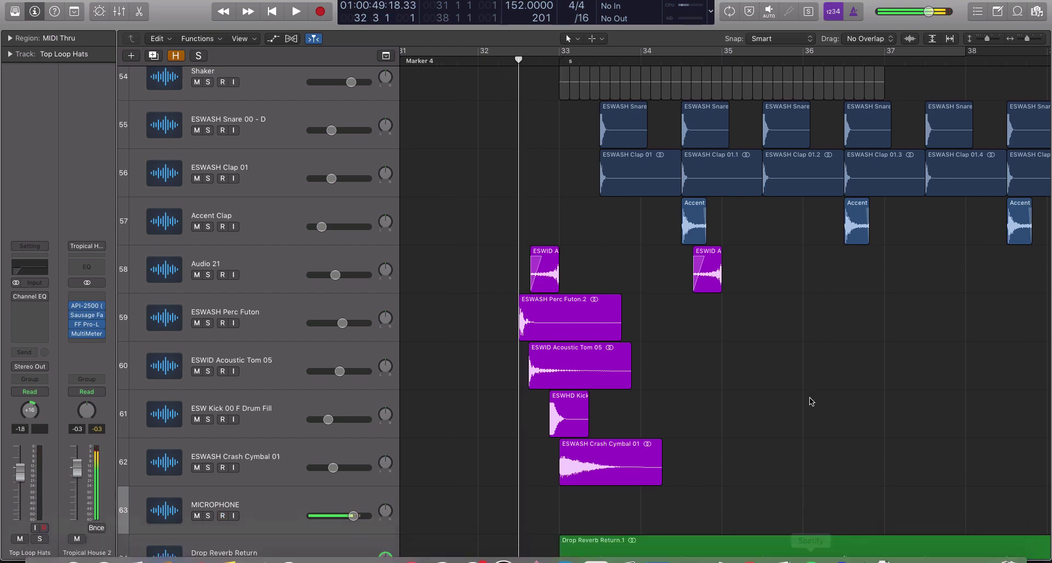
left_click(811, 558)
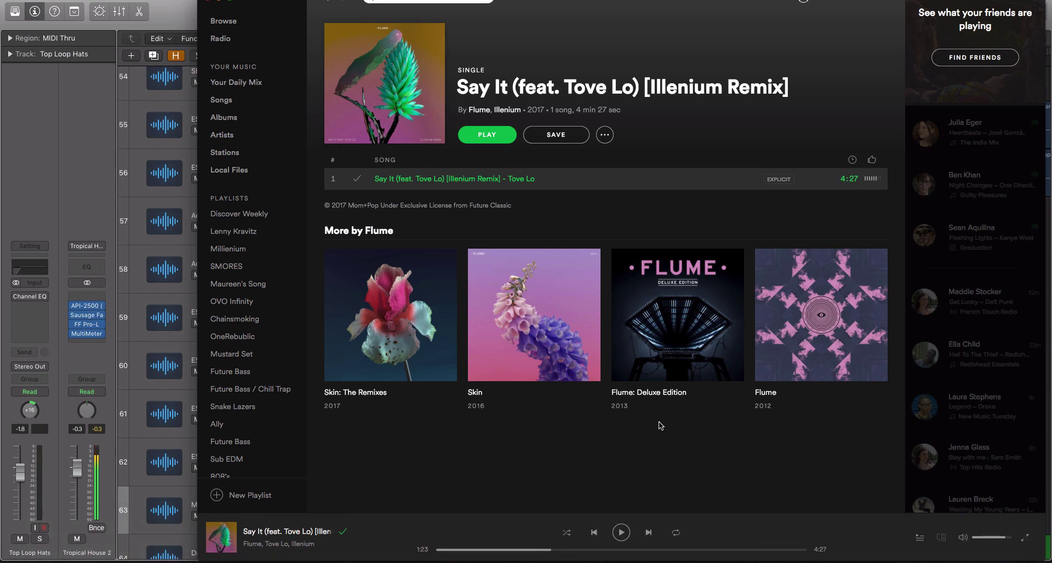
left_click(620, 534)
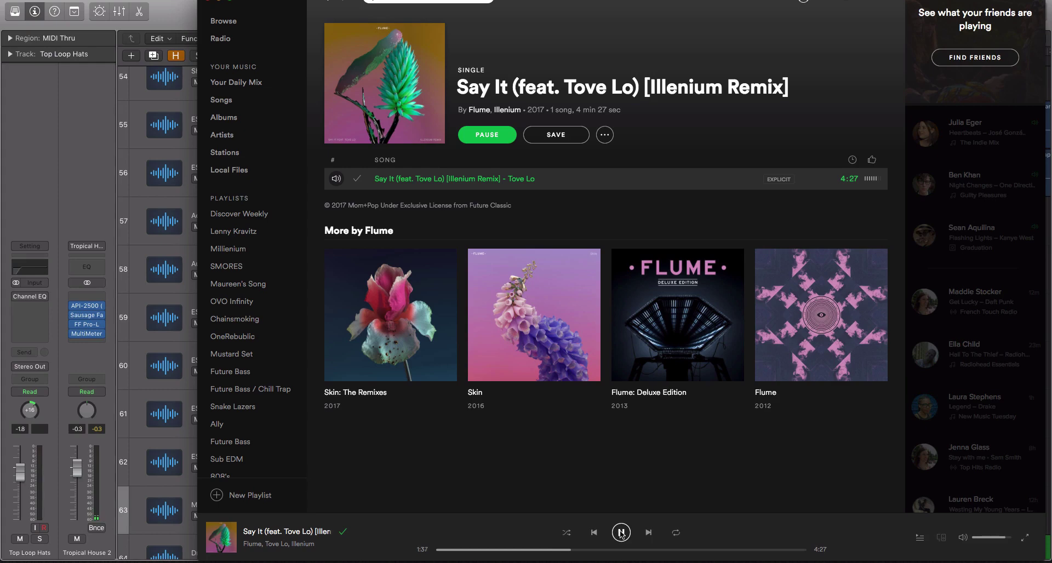
left_click(621, 534)
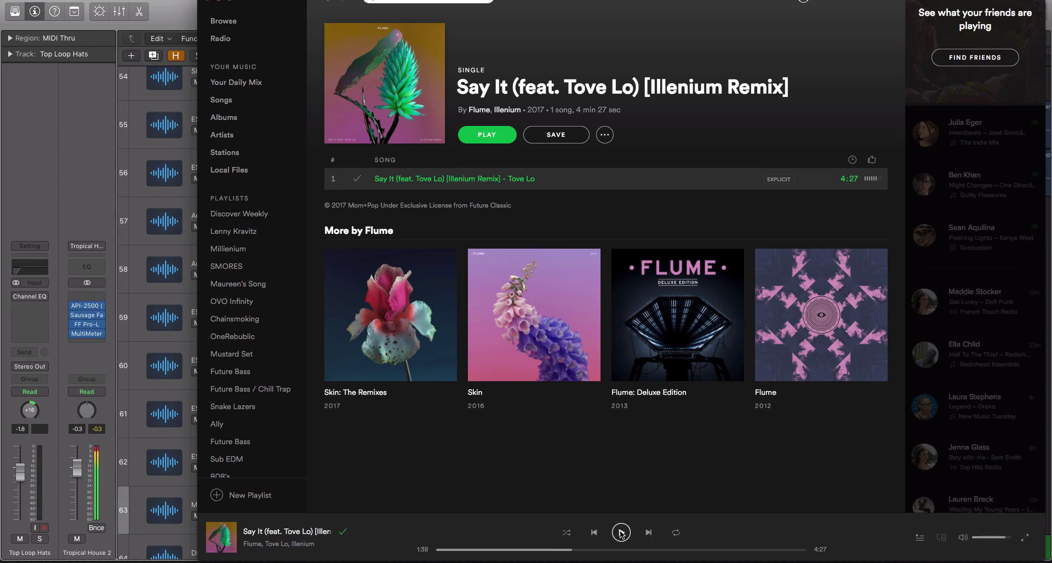
left_click(622, 533)
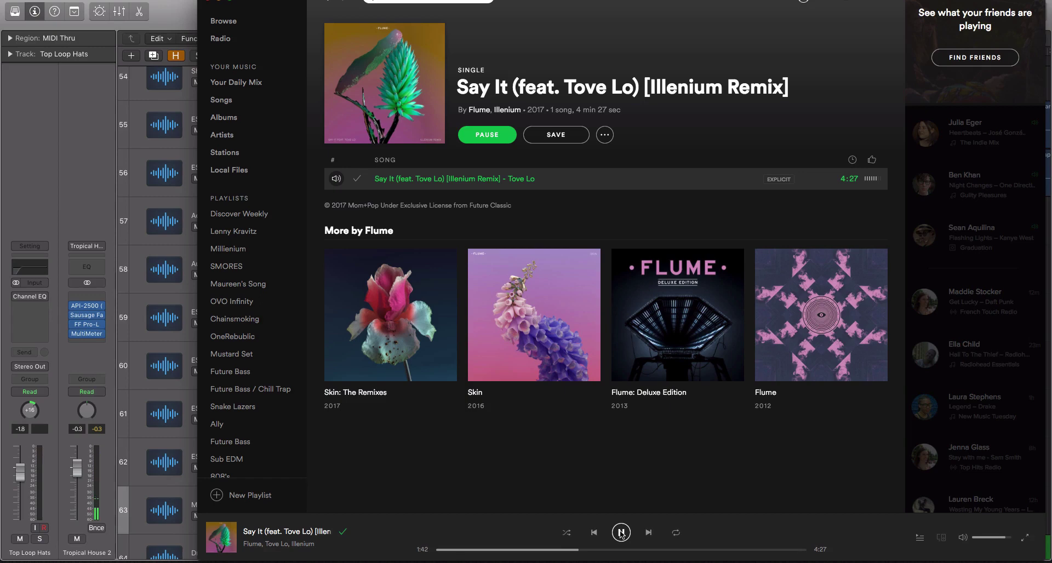
left_click(622, 533)
- Return to the Logic project and play the arrangement from just before bar 30 through the drum fill into the drop
left_click(171, 3)
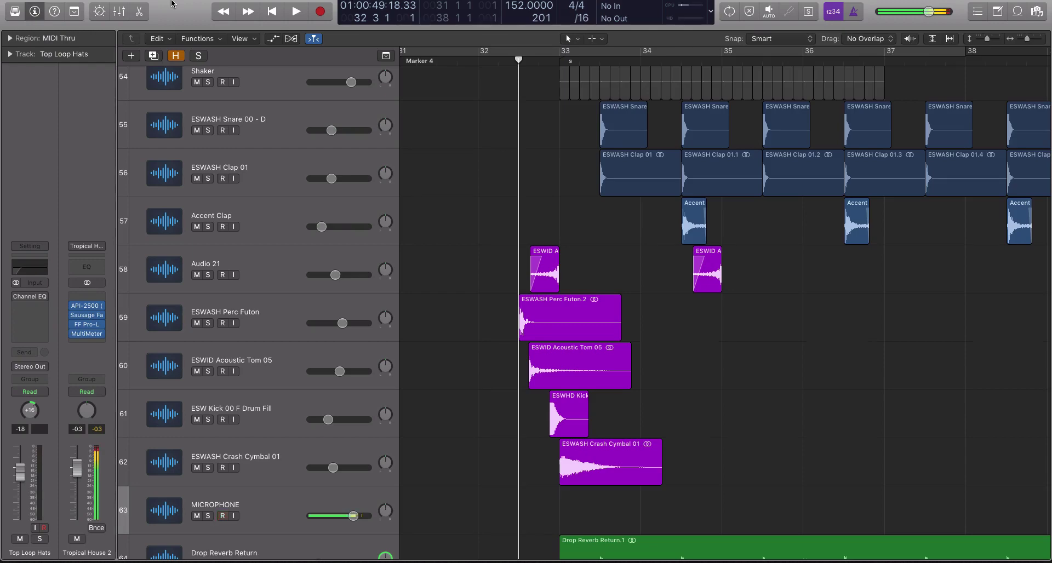
left_click(512, 176, "ctrl+alt")
left_click(536, 183, "ctrl+alt")
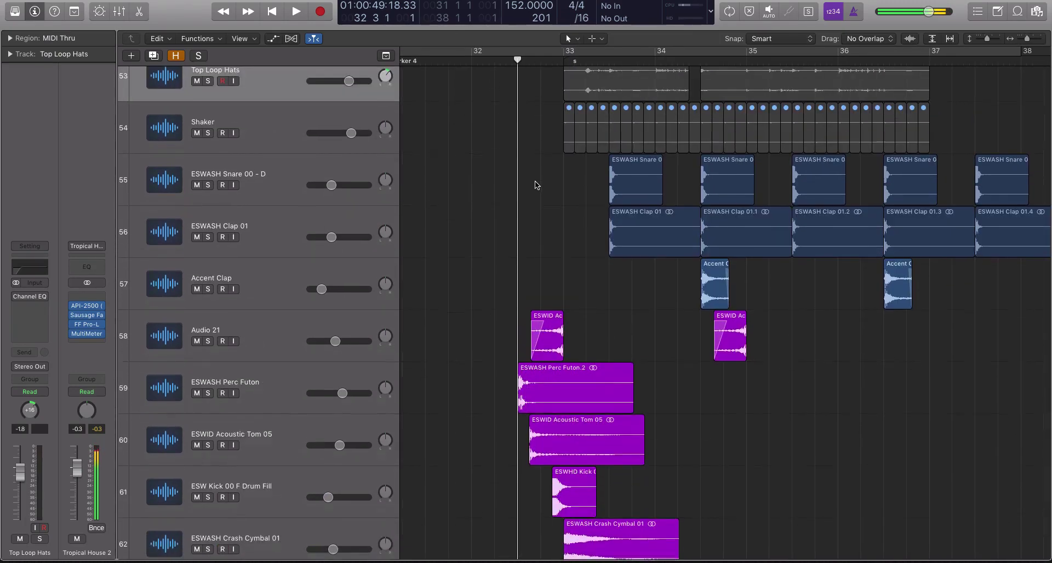
scroll(536, 183, "down", 1)
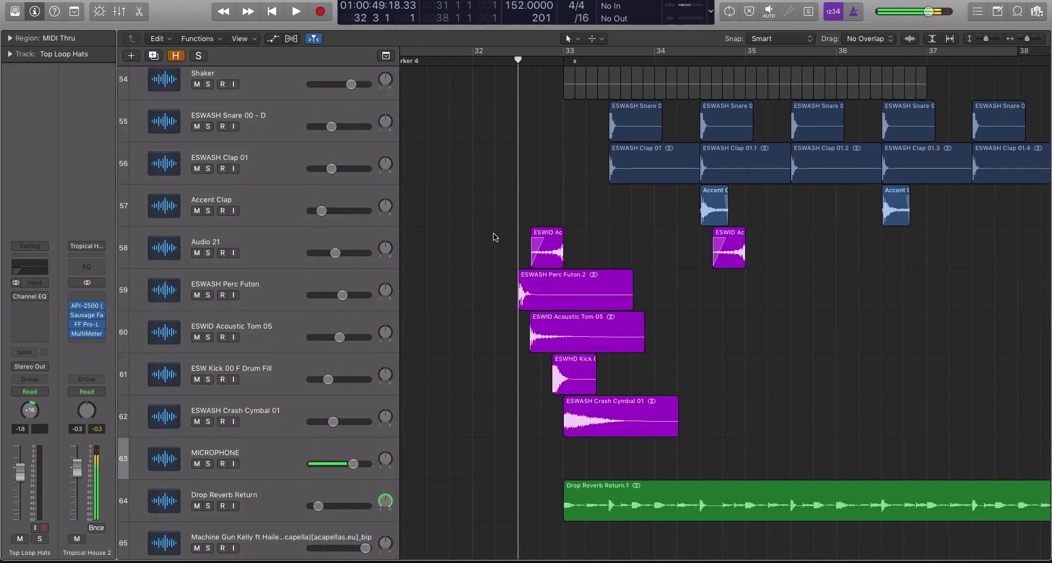
left_click_drag(478, 227, 721, 407)
scroll(505, 103, "left", 3)
left_click(434, 61)
scroll(417, 65, "left", 4)
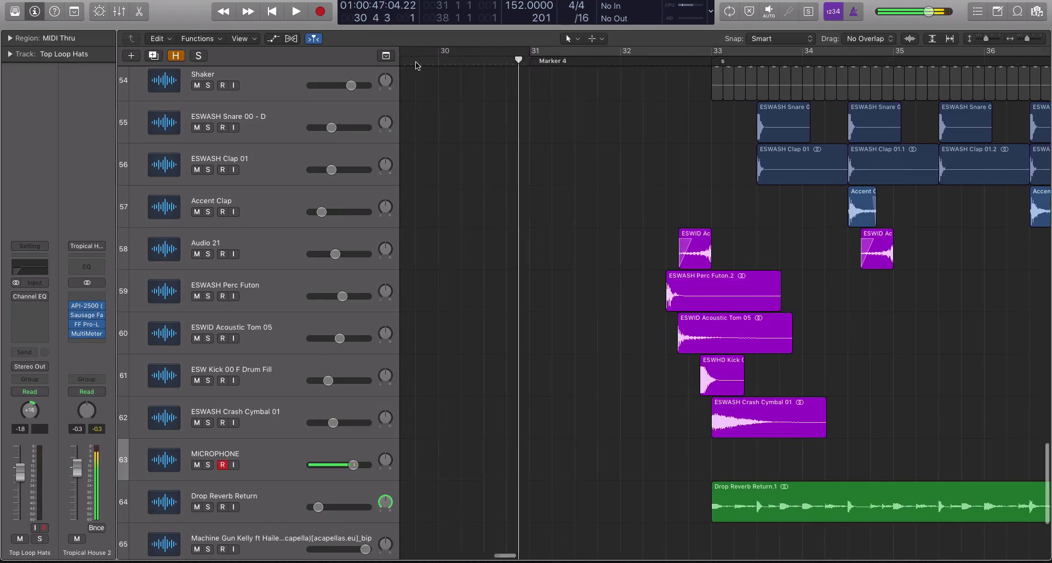
left_click(429, 62)
key("space")
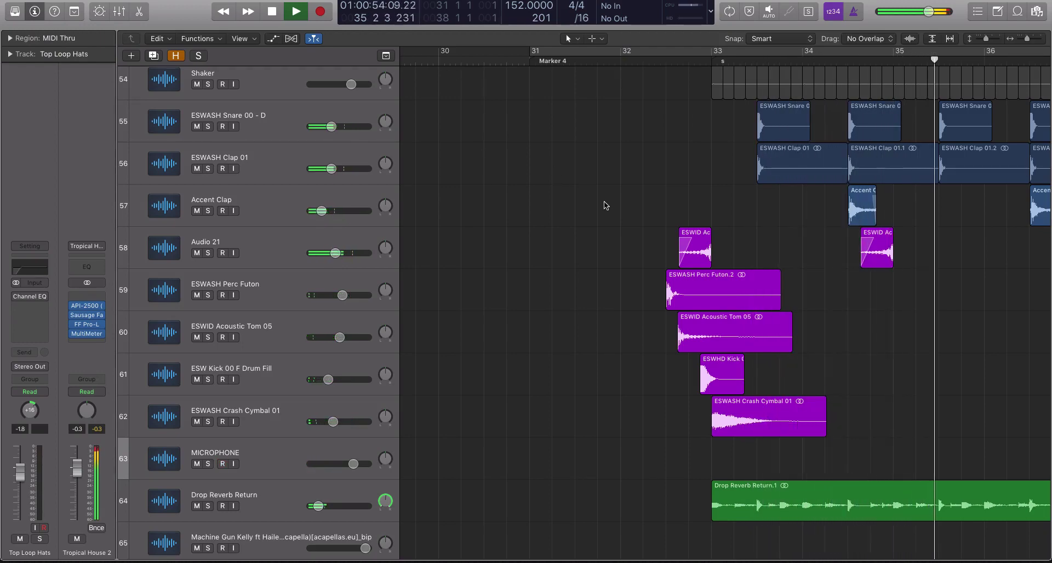
key("space")
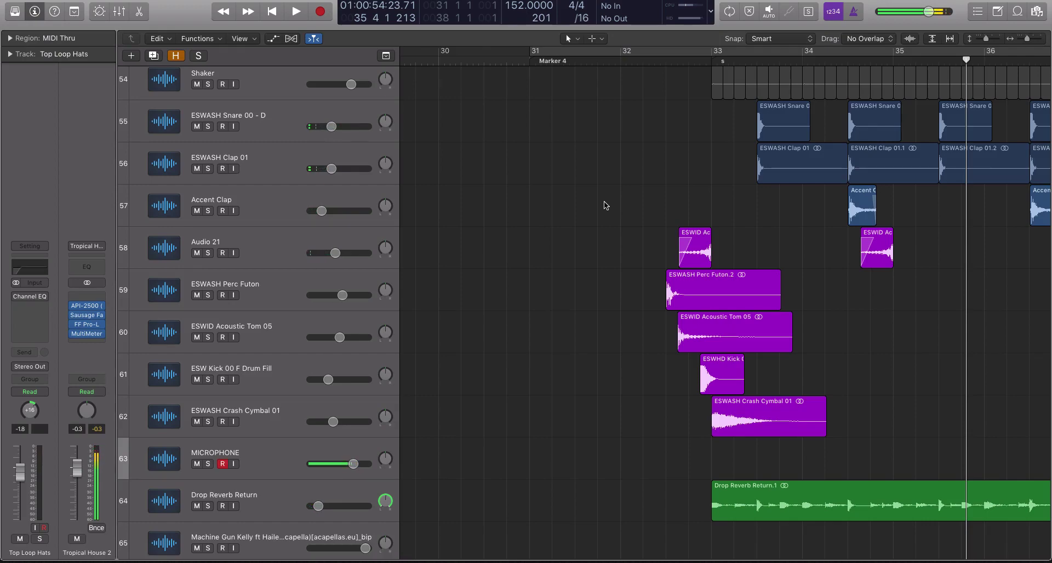
- Solo the Audio 21 track's acoustic tom regions and play them from 32 3 3
left_click(666, 60)
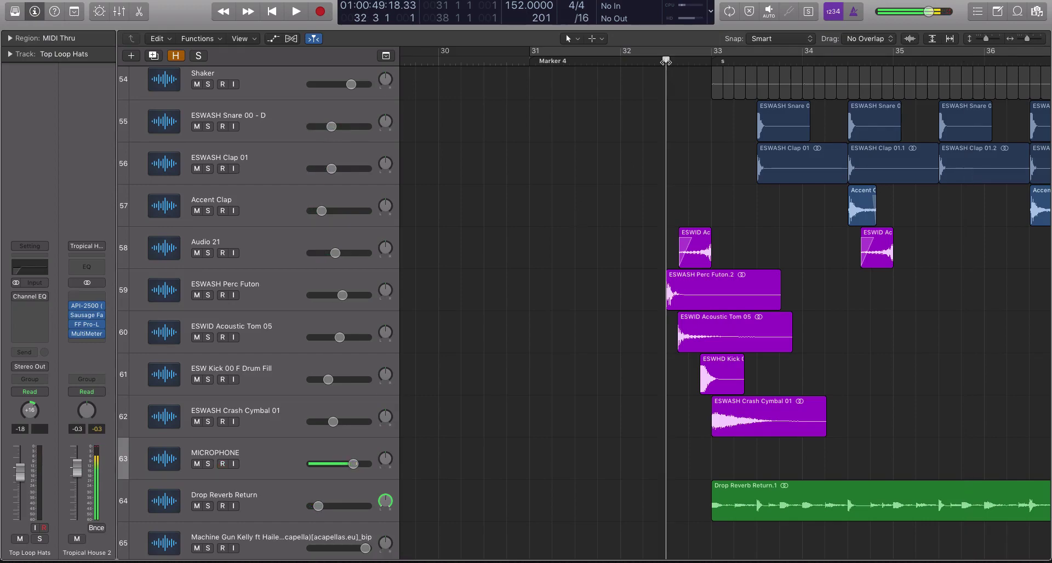
key("super+Right")
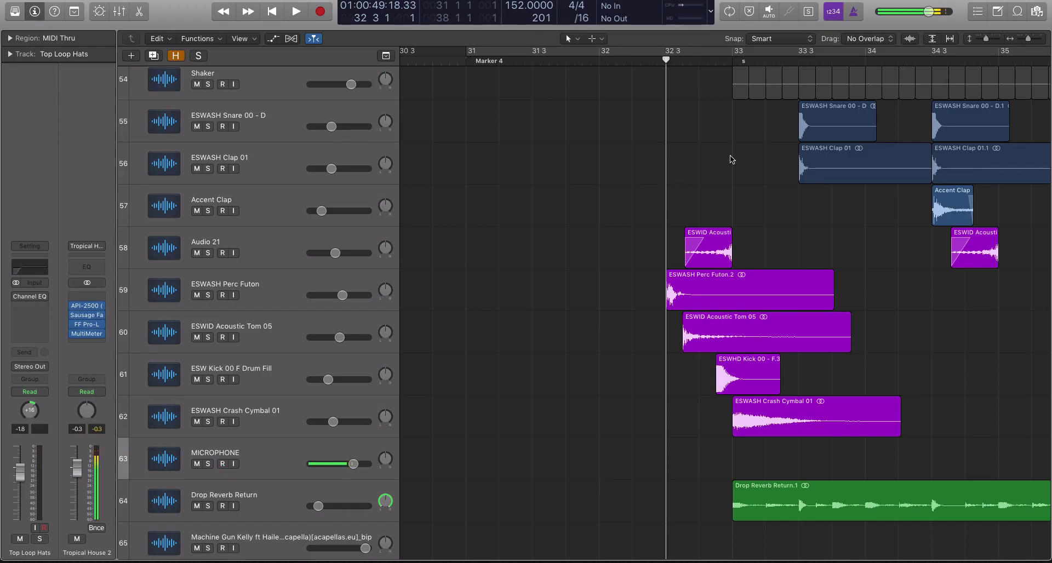
left_click(600, 63)
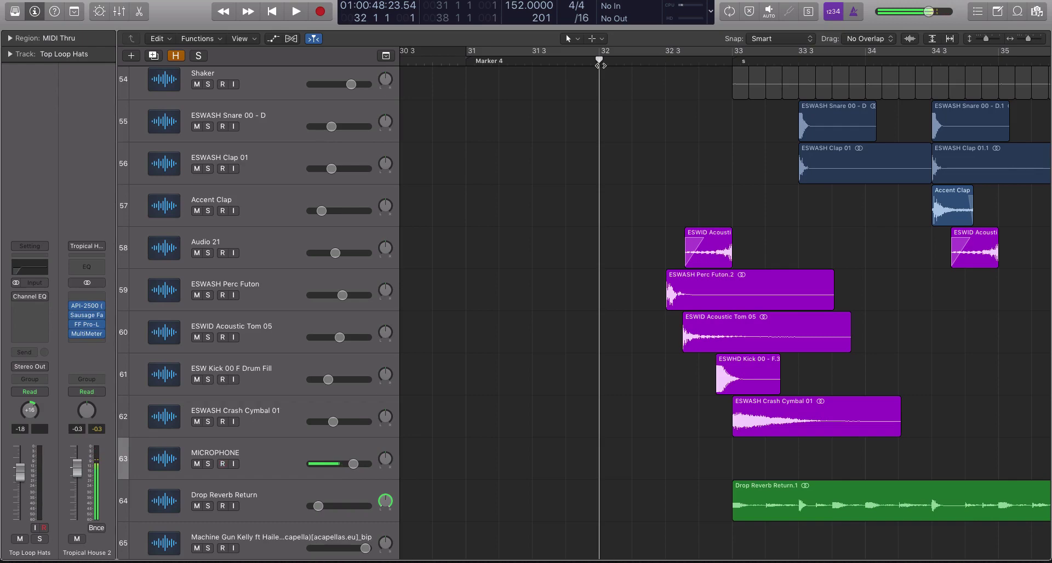
left_click(351, 235)
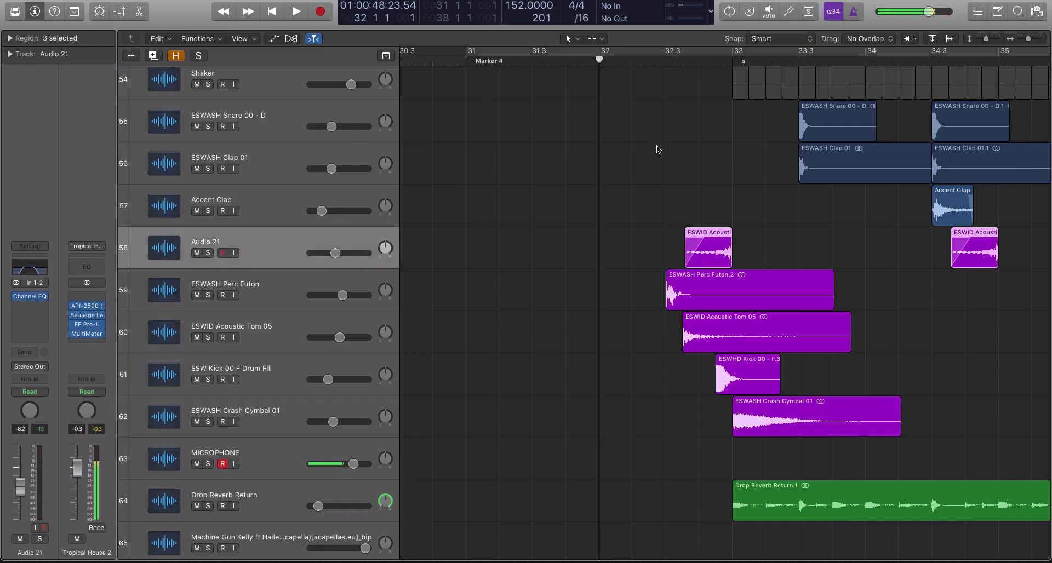
left_click(685, 64)
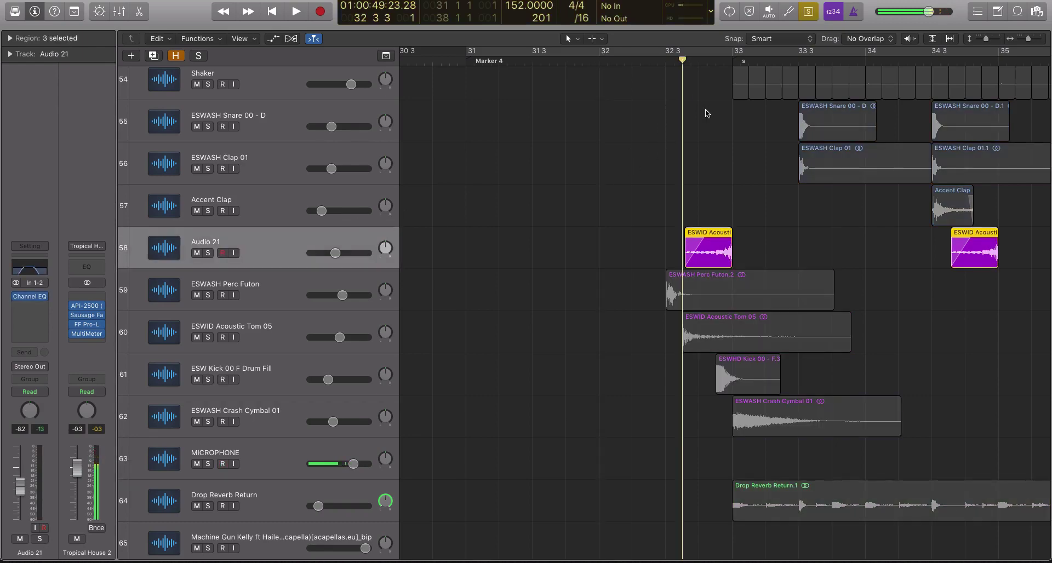
key("space")
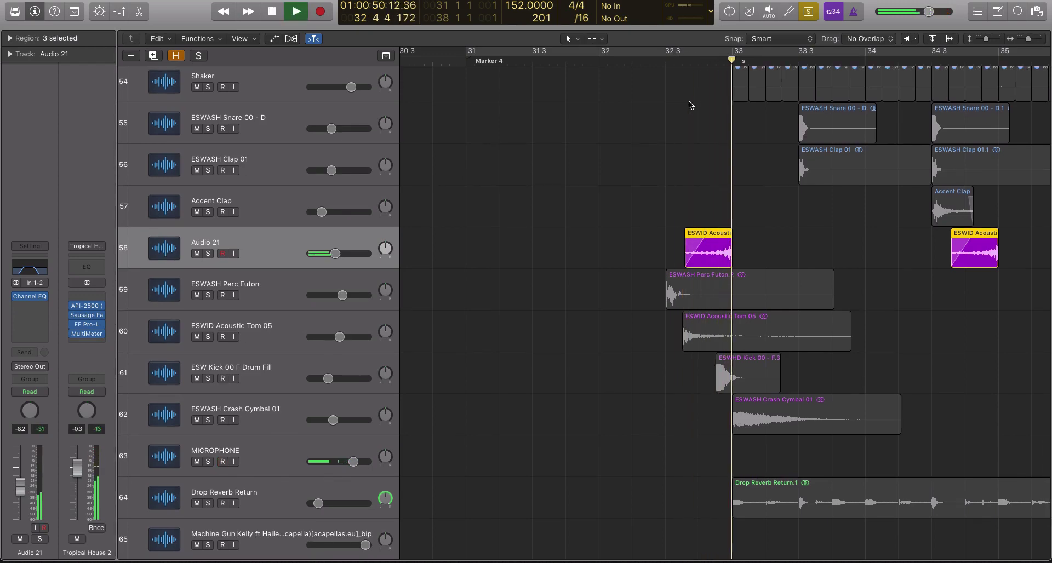
key("space")
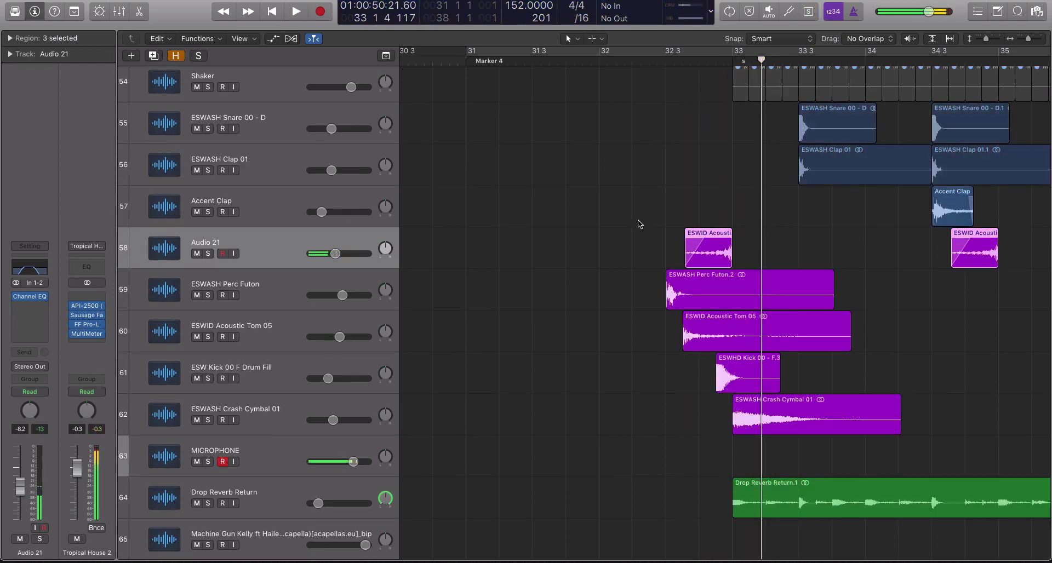
- Audition the Audio 21 regions with Channel EQ bypassed, in context and soloed, and restore the EQ and full mix
left_click(18, 297)
left_click(682, 65)
key("space")
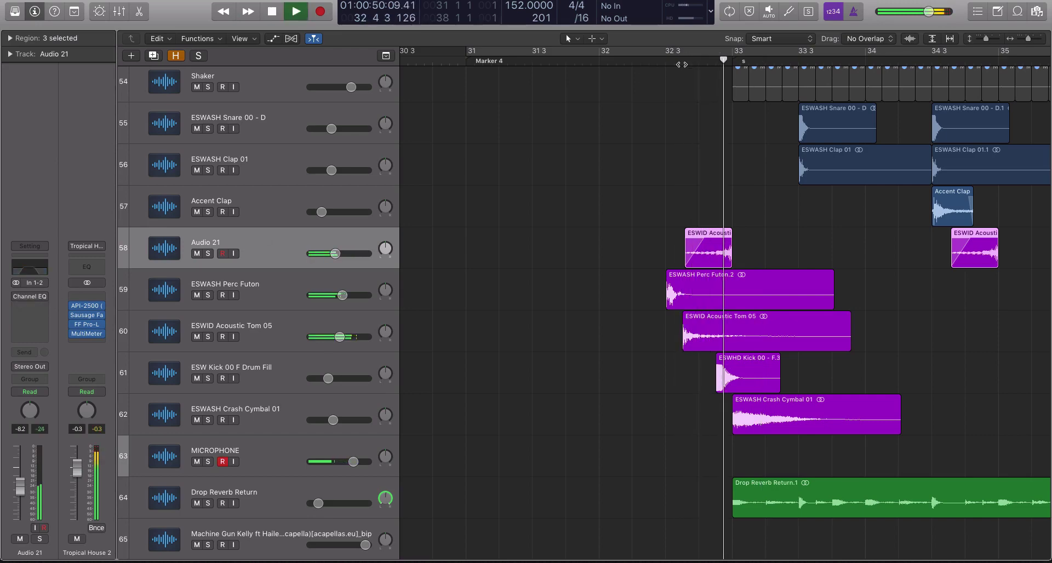
key("ctrl+s")
key("space")
left_click(681, 65)
key("space")
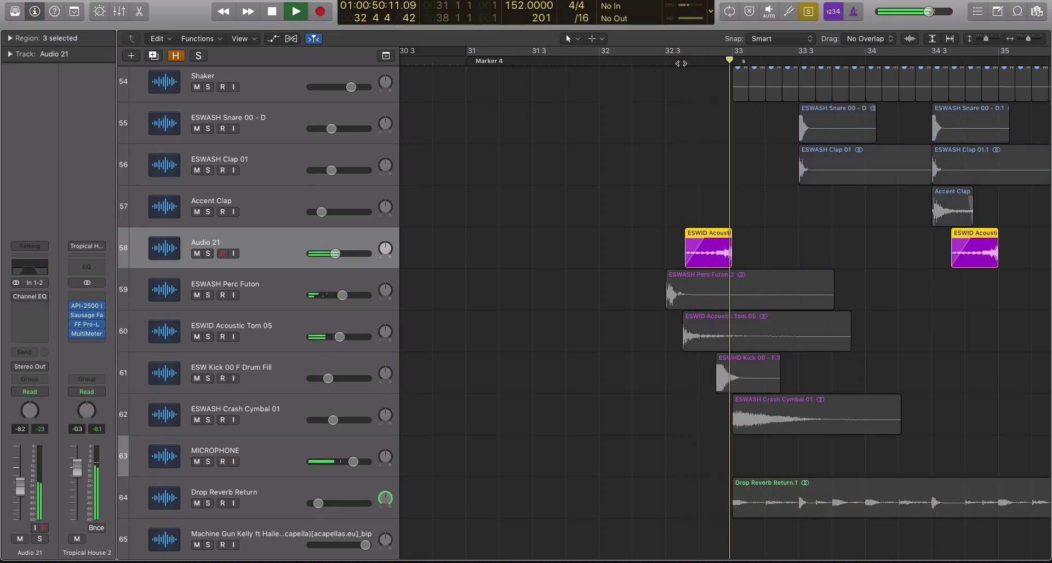
key("space")
left_click(17, 297)
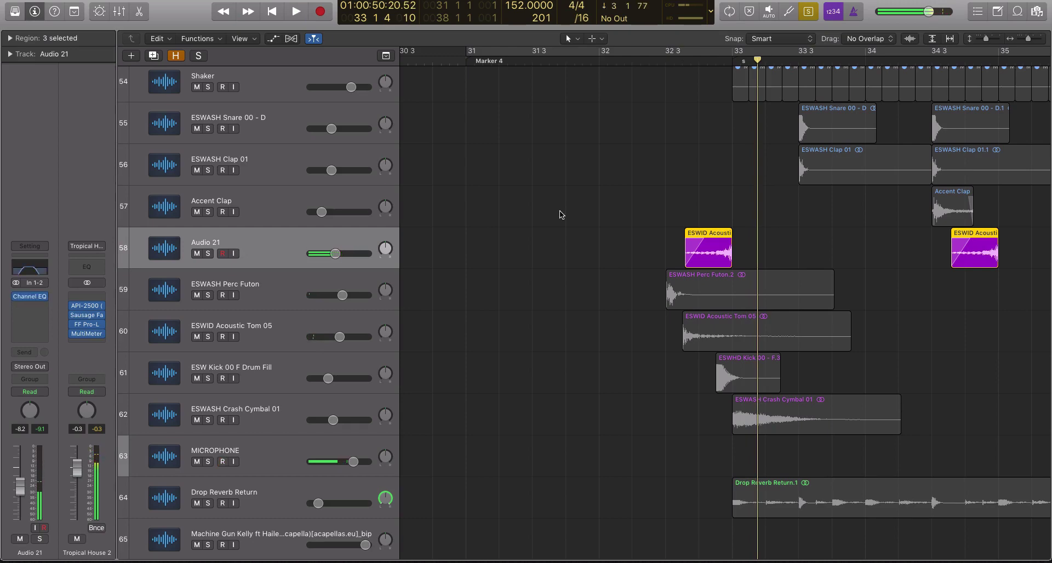
key("ctrl+s")
- Solo the kick region on the ESW Kick 00 F Drum Fill track and try reversing it in its region parameters
left_click(740, 362)
key("ctrl+s")
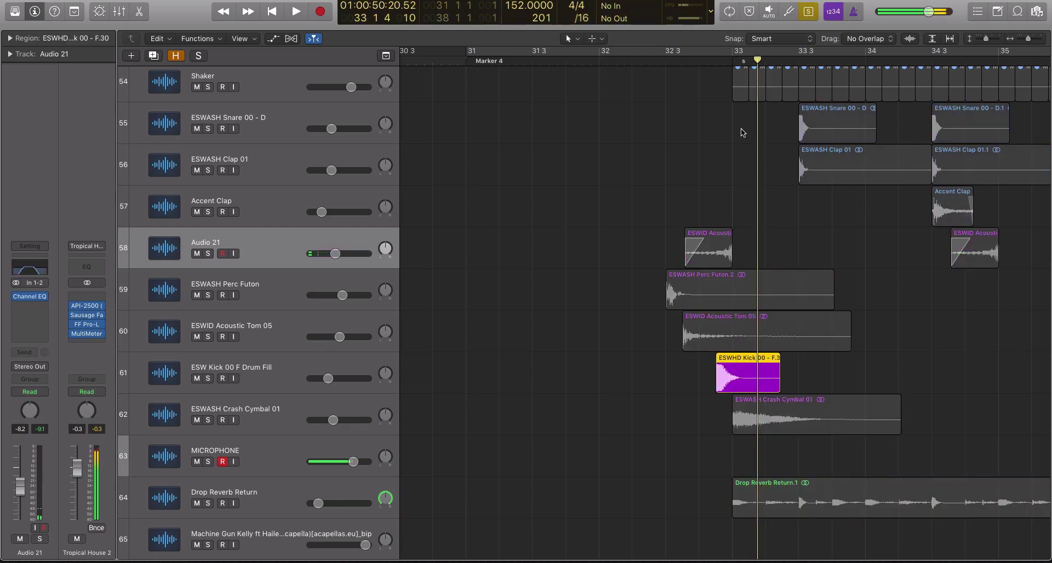
left_click(716, 62)
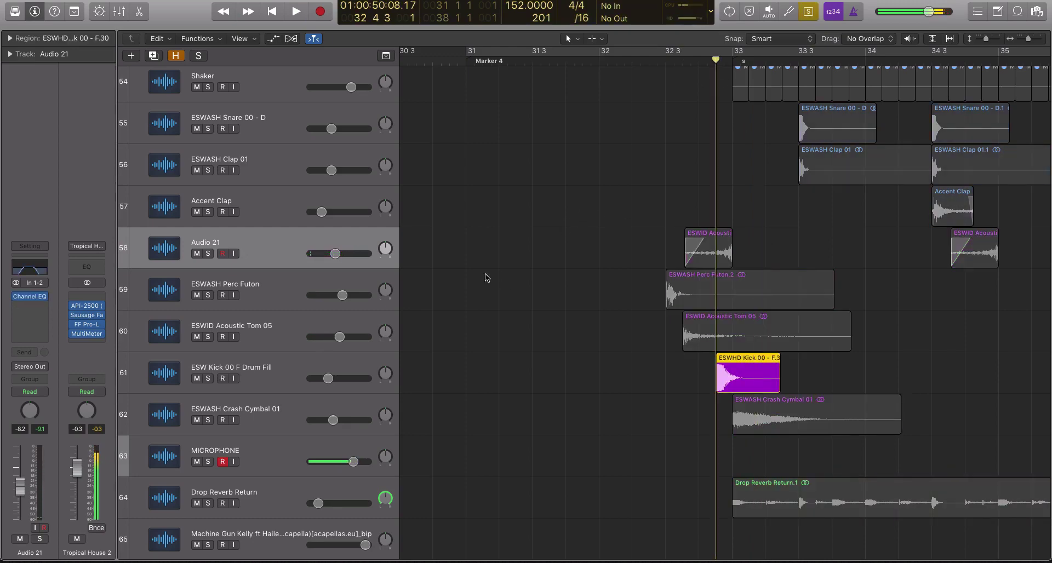
left_click(11, 54)
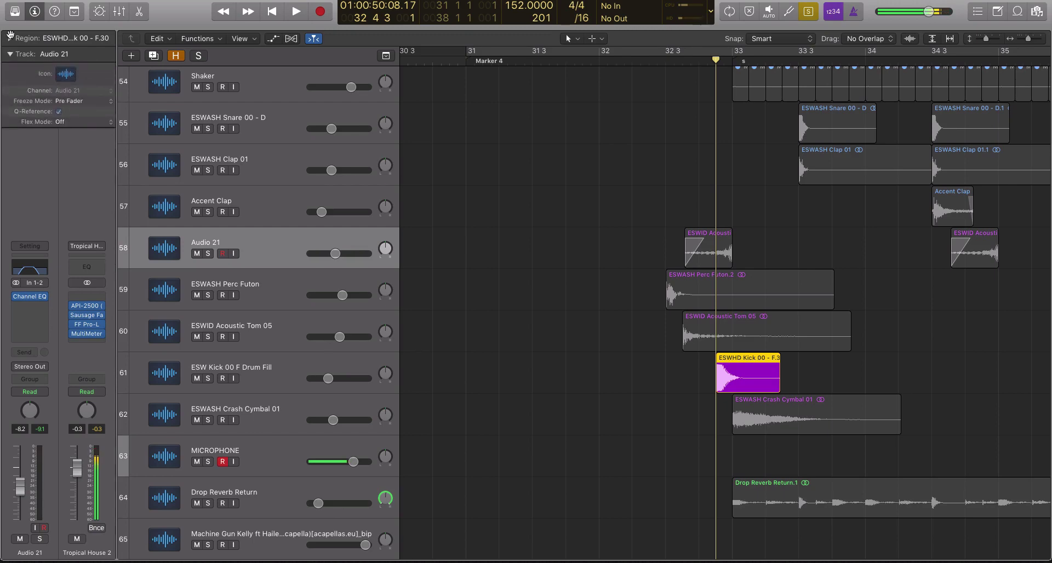
left_click(10, 38)
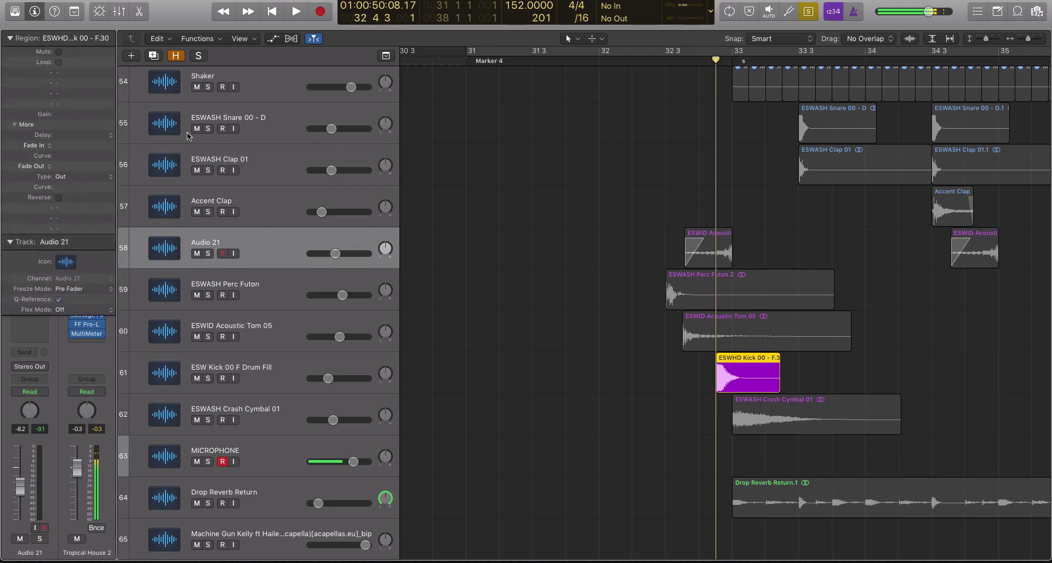
left_click(58, 197)
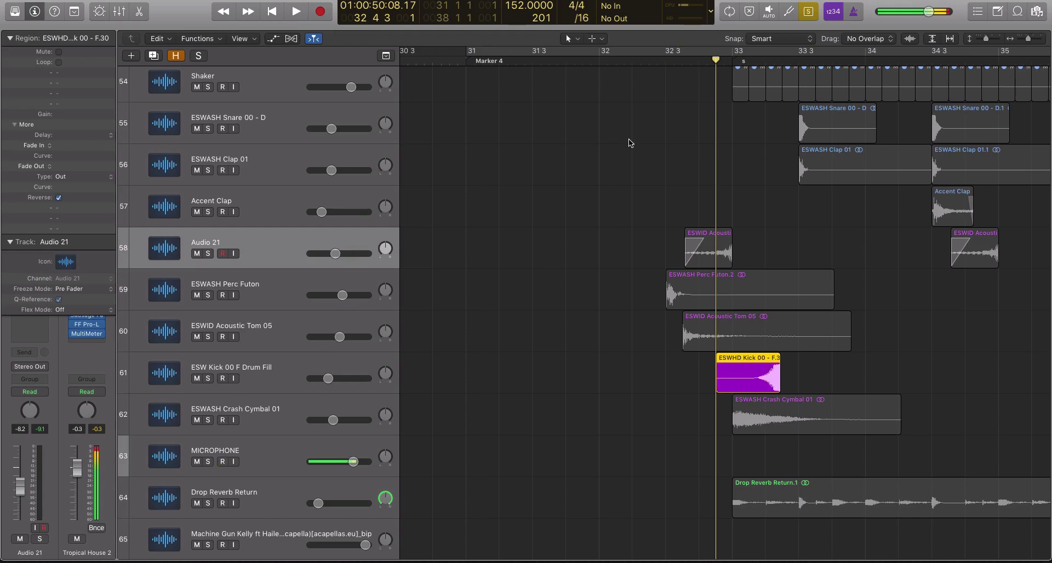
- Play the reversed kick region from 32 4 3 and undo its reversal, leaving solo mode
key("space")
scroll(237, 167, "left", 1)
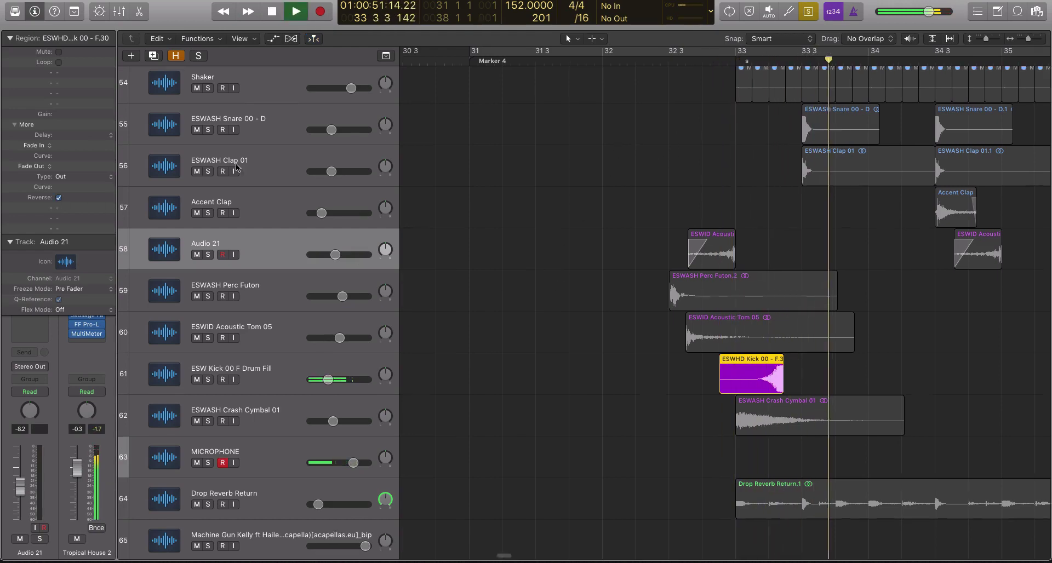
key("space")
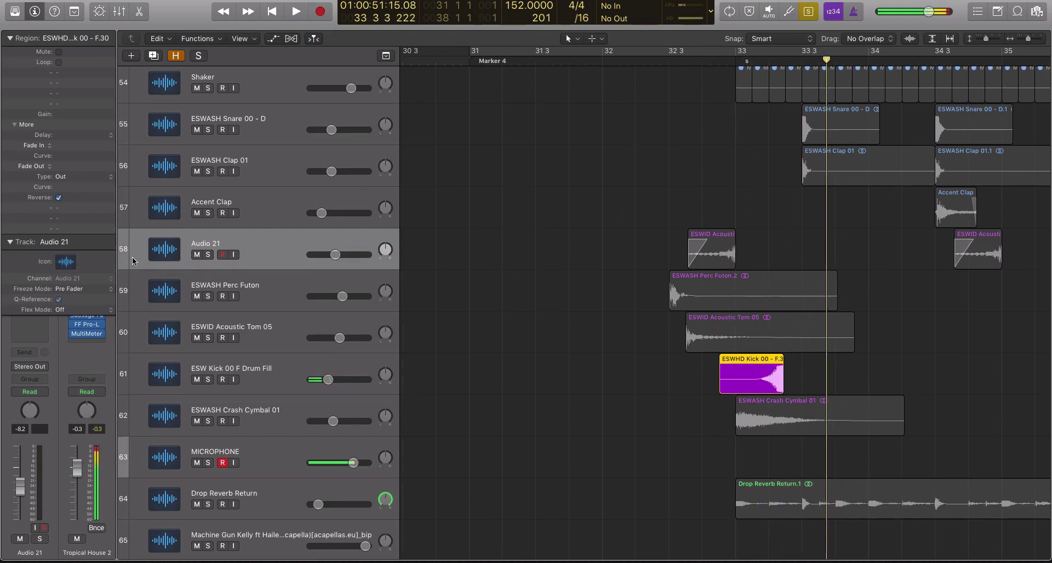
left_click(670, 237)
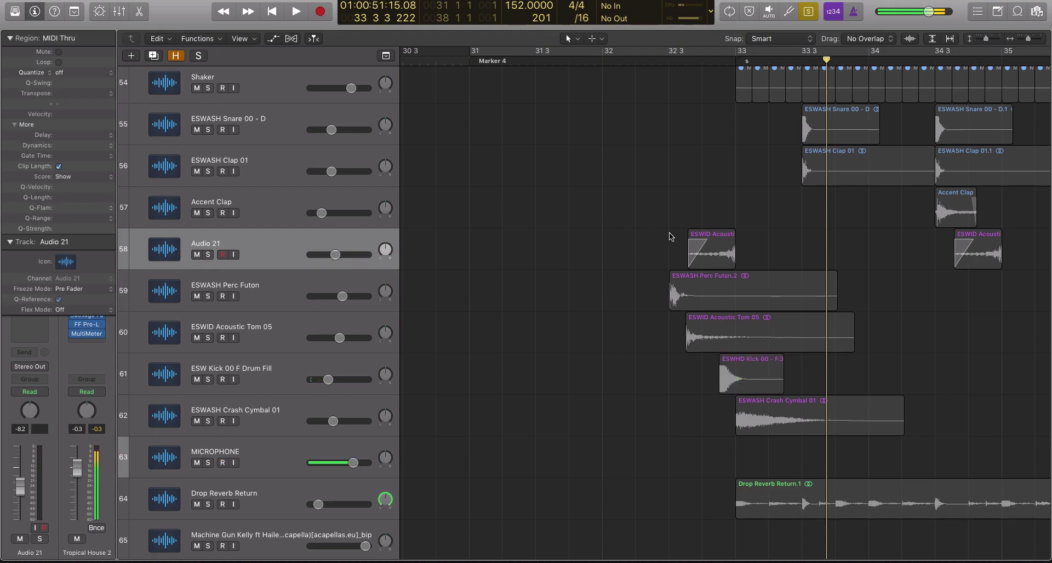
key("ctrl+s")
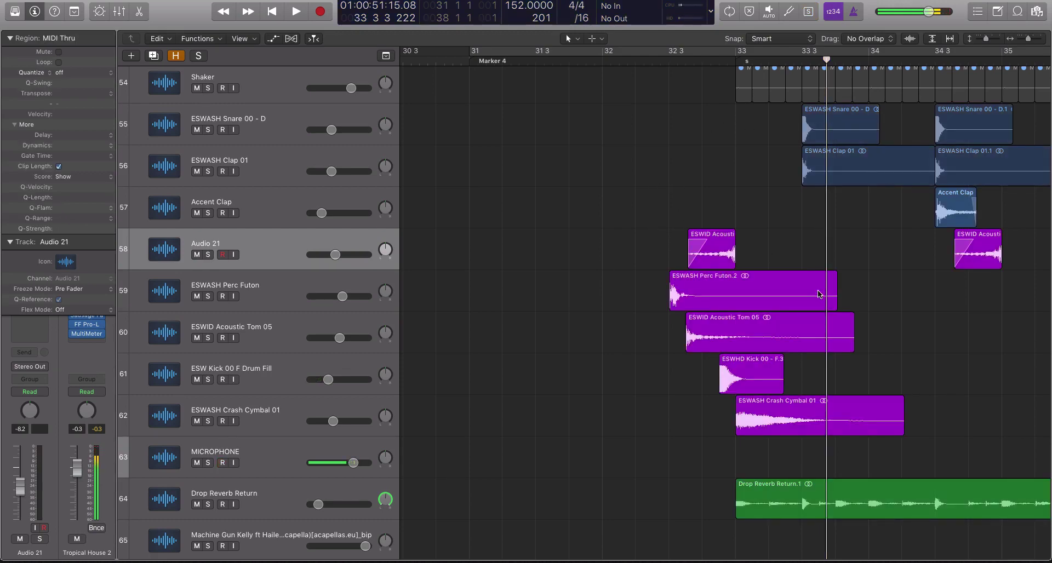
- Solo the ESWASH Perc Futon.2 region and play it from 32 3 1
left_click_drag(637, 246, 729, 399)
left_click(638, 294)
left_click(678, 291)
key("ctrl+s")
left_click(667, 61)
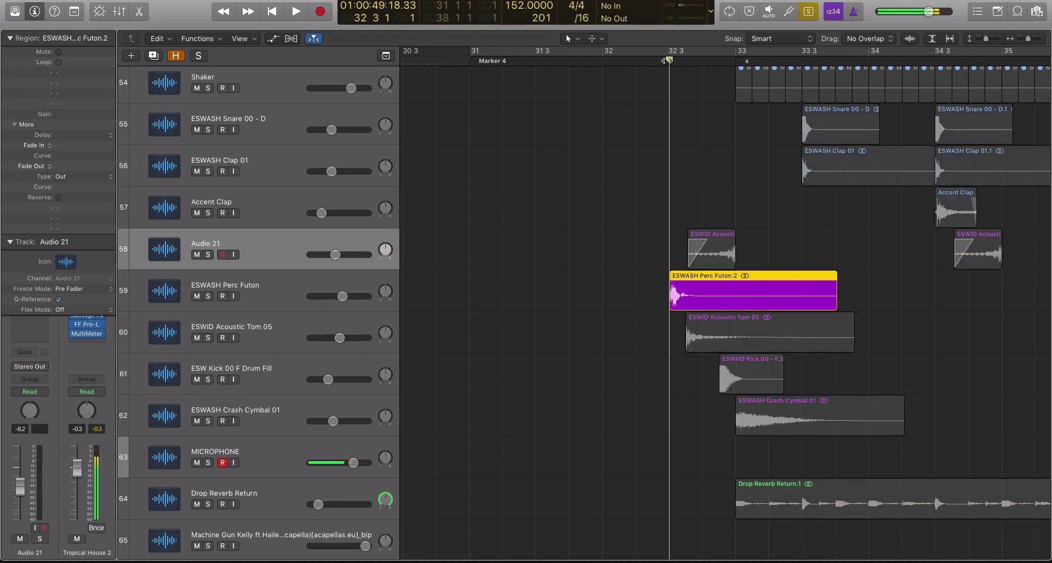
key("space")
key("space")
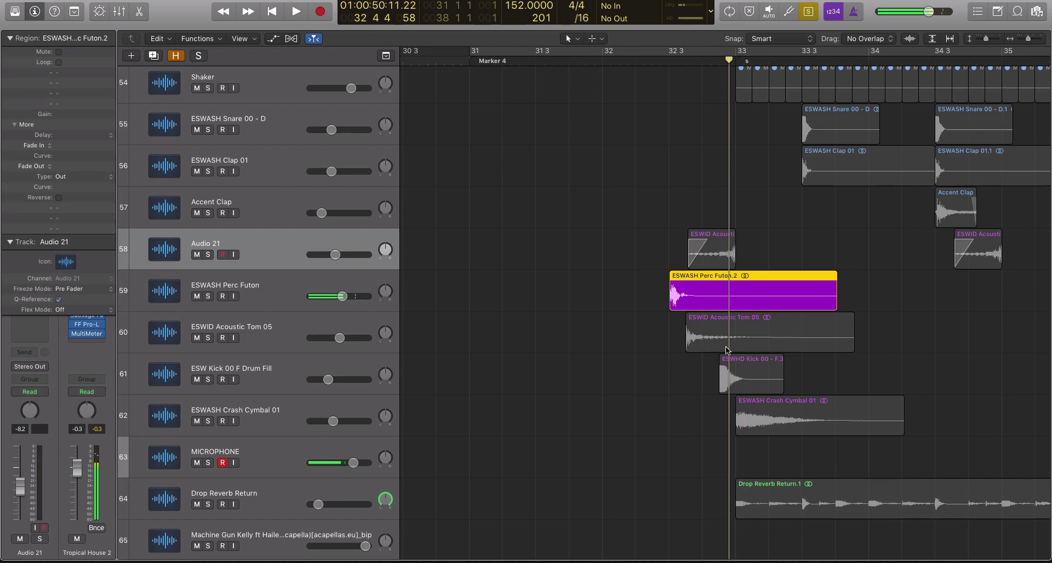
- Select the ESWID Acoustic Tom 05 region and play it soloed from 32 3 2
left_click(721, 338)
left_click_drag(672, 60, 679, 60)
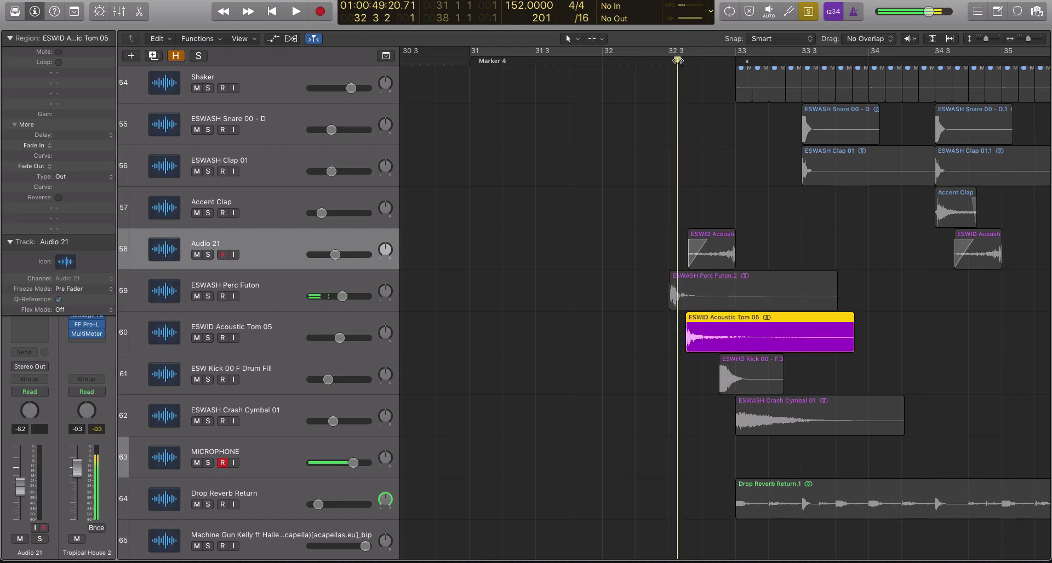
key("space")
key("space")
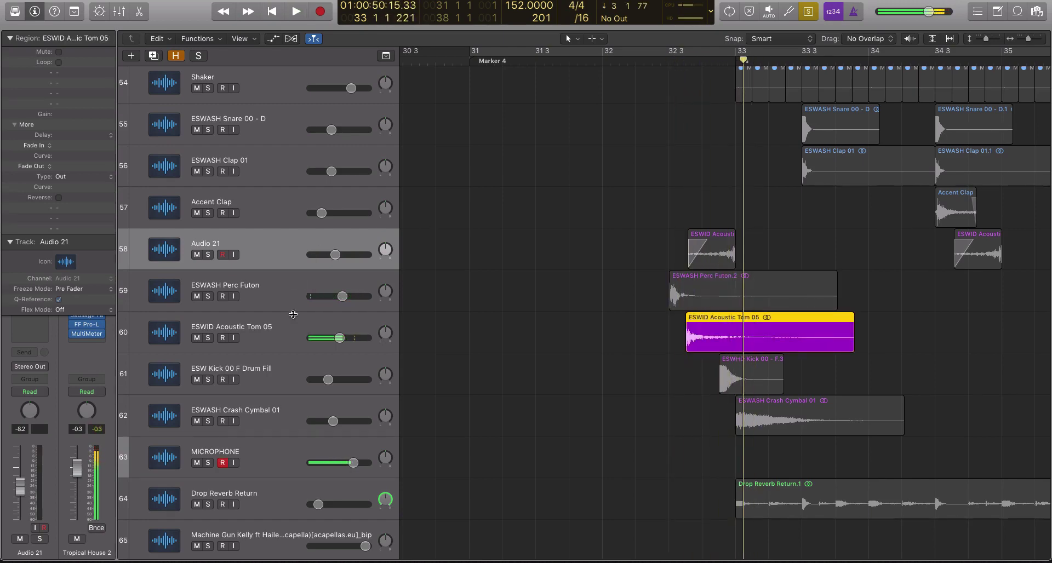
- Collapse the region parameters to show the ESWID Acoustic Tom 05 track's channel strip, and turn off solo mode
left_click(295, 331)
left_click(10, 38)
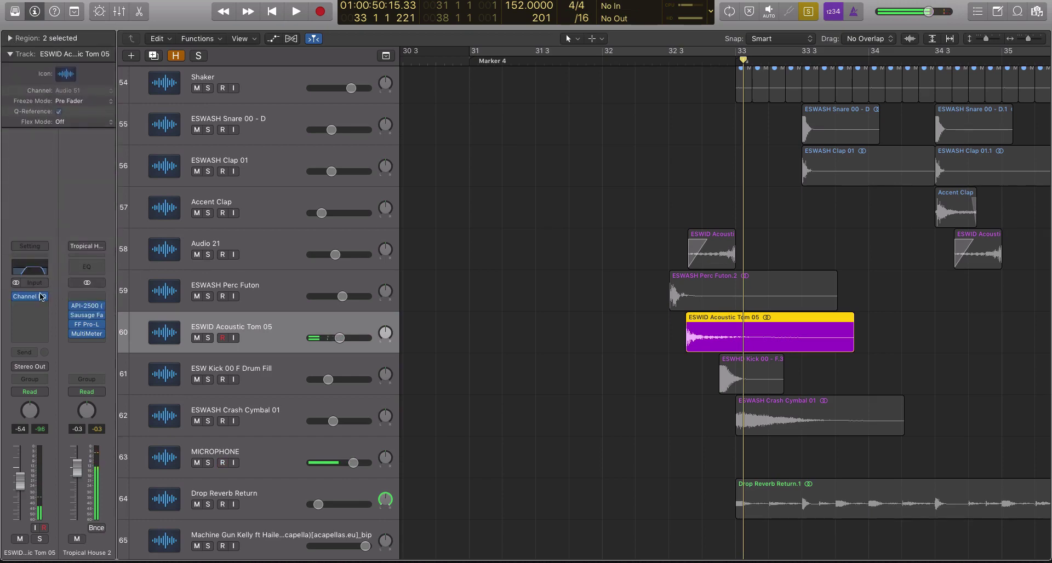
key("super+a")
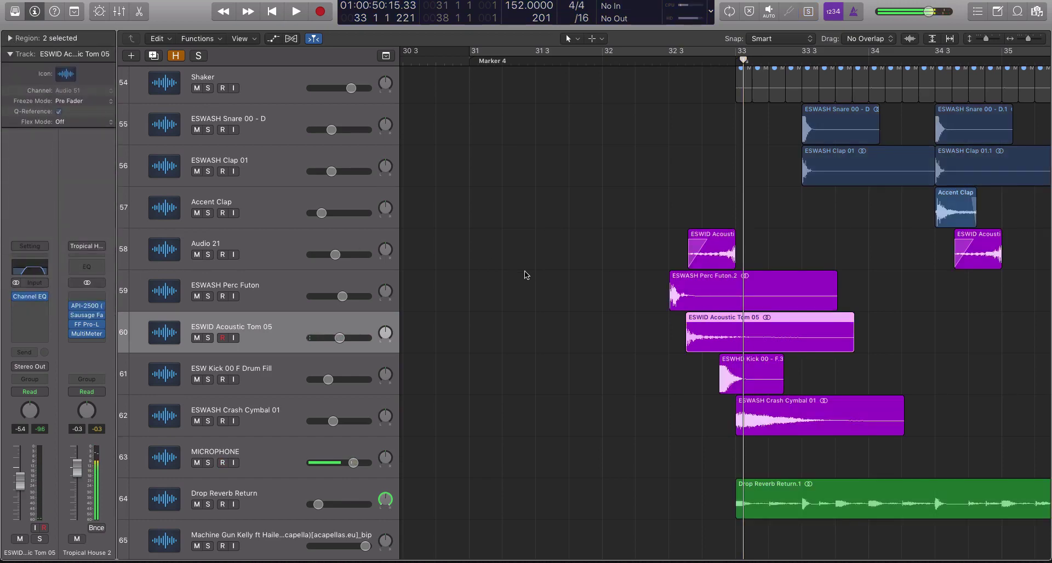
- Solo the ESWHD Kick 00 - F.30 region, select its track and play it from 32 4 1
left_click(726, 380)
left_click(703, 62)
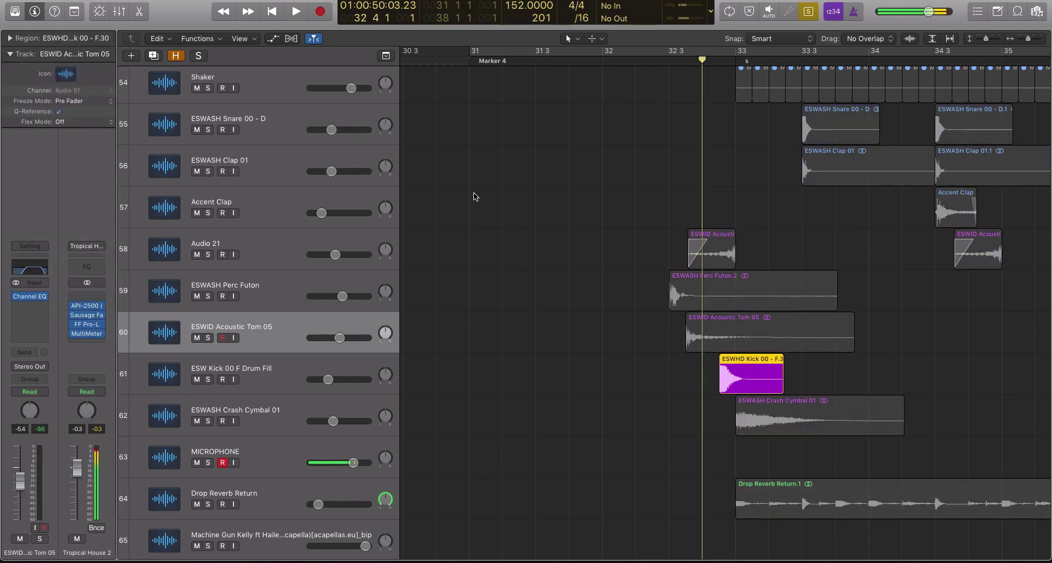
left_click(265, 385)
key("space")
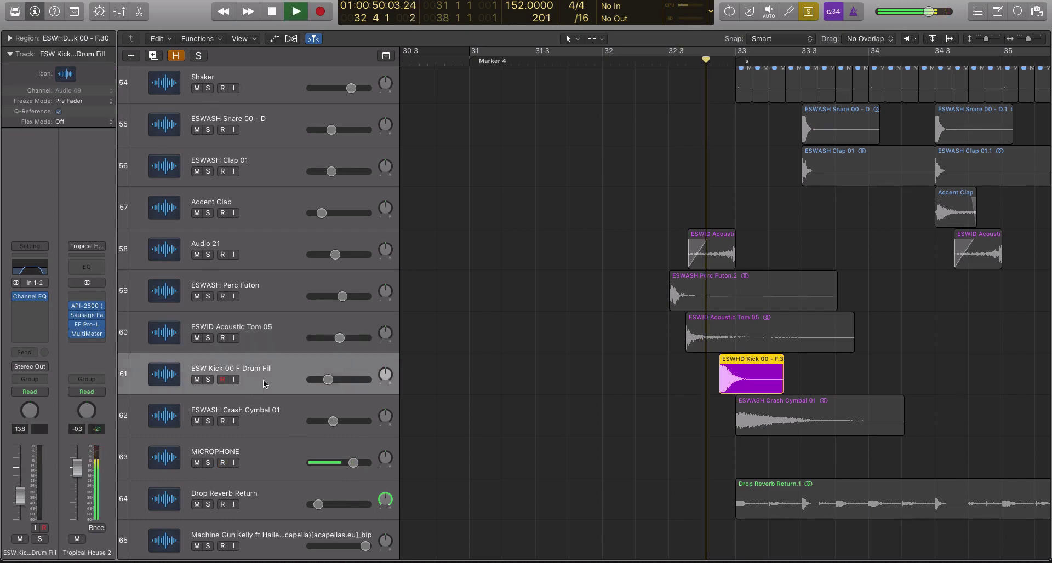
key("space")
- Select the ESWASH Crash Cymbal 01 region and play it soloed from just before bar 33
left_click(799, 416)
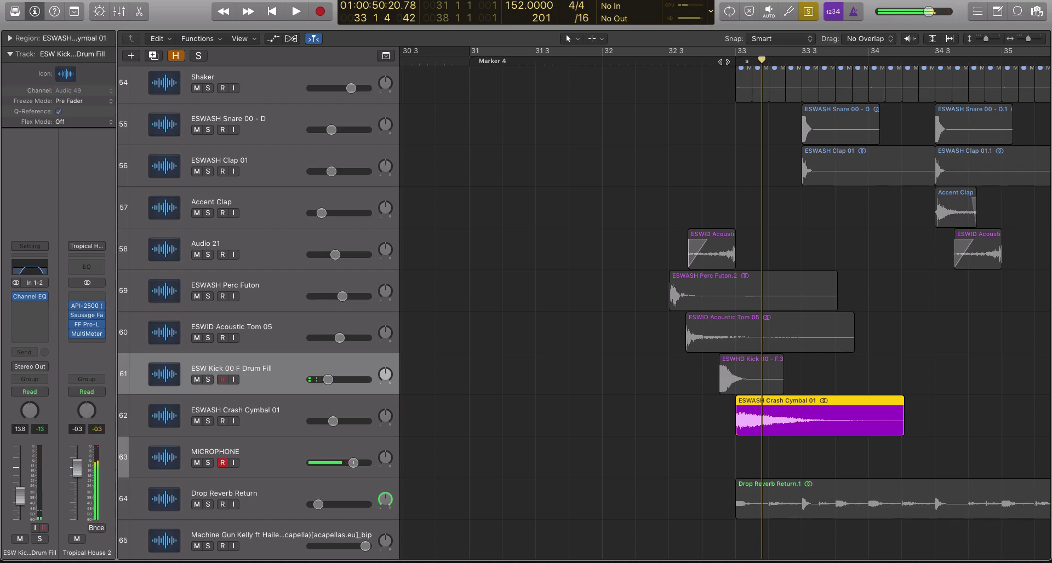
left_click(727, 62)
key("space")
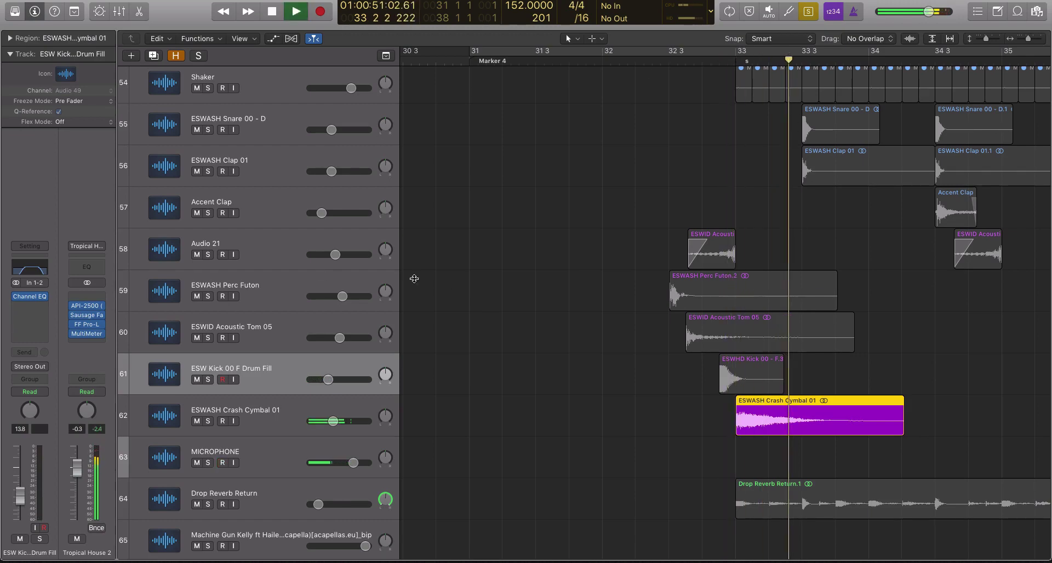
- Select the four fill regions before the drop on tracks 58 to 61, play them soloed from 32 3 1, and turn off solo mode
left_click_drag(567, 231, 770, 366)
key("ctrl+s")
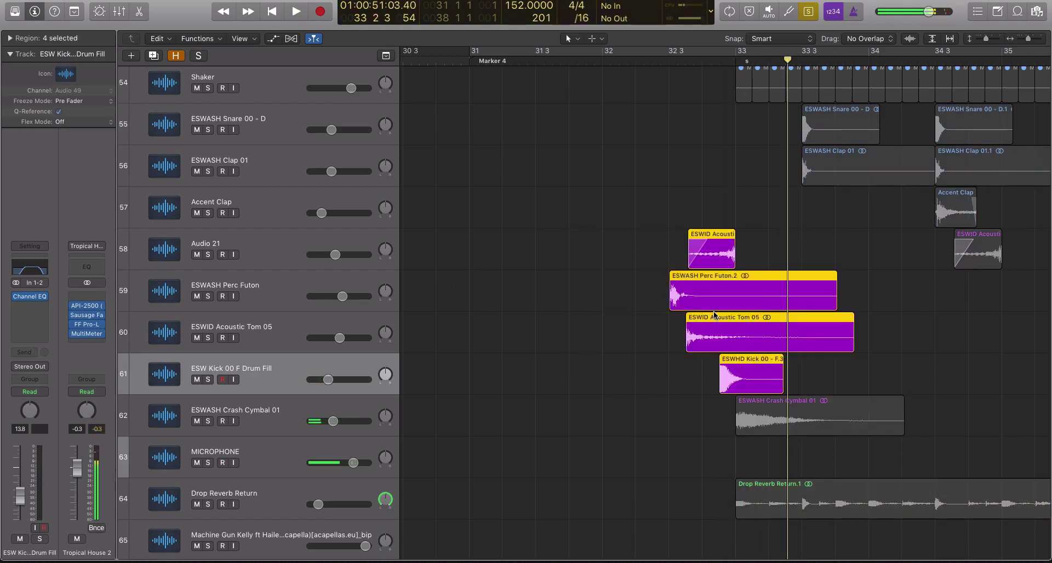
left_click(667, 63)
scroll(721, 221, "up", 5)
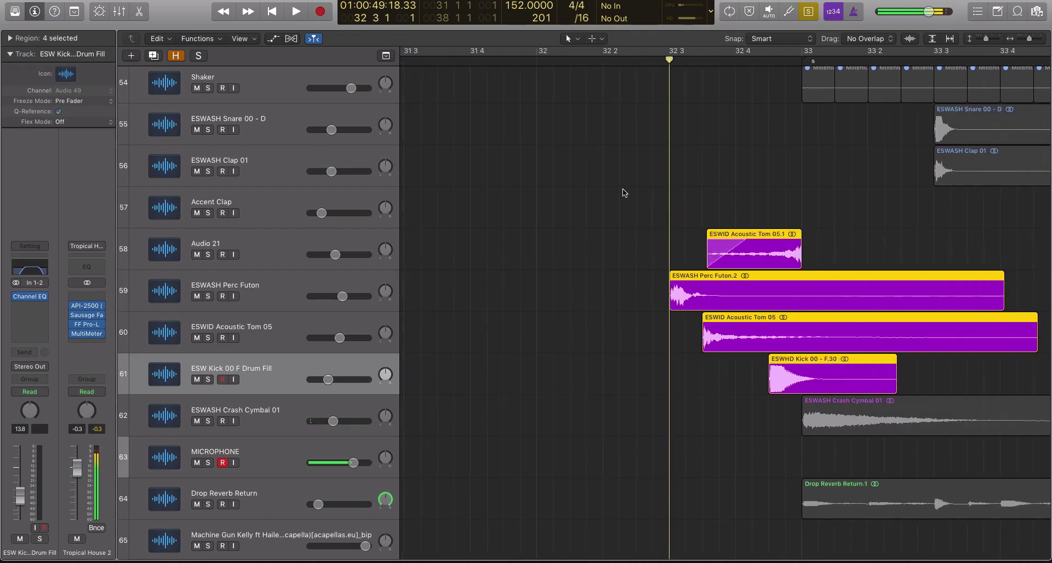
left_click_drag(624, 190, 858, 367)
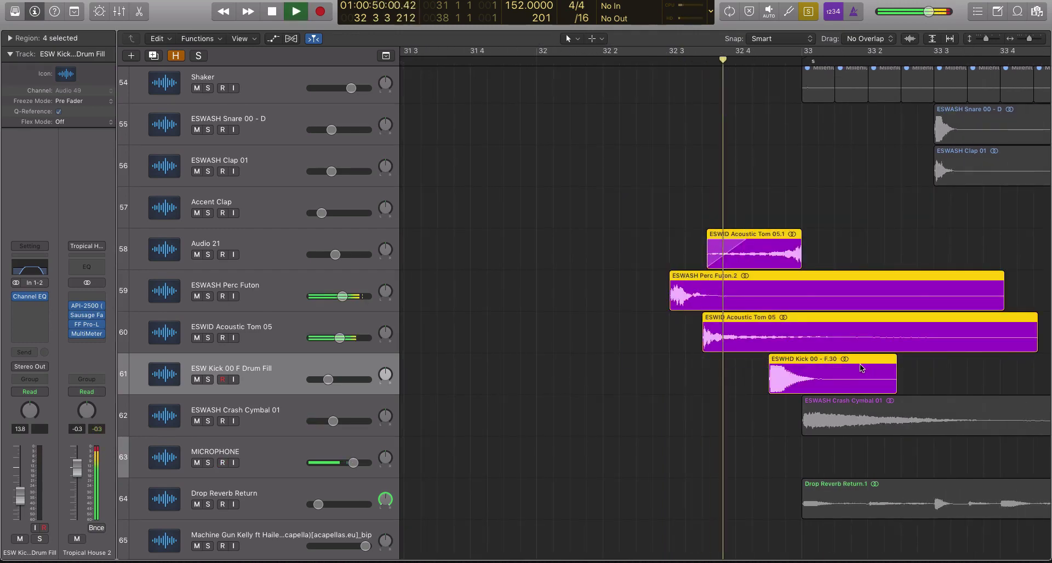
key("ctrl+s")
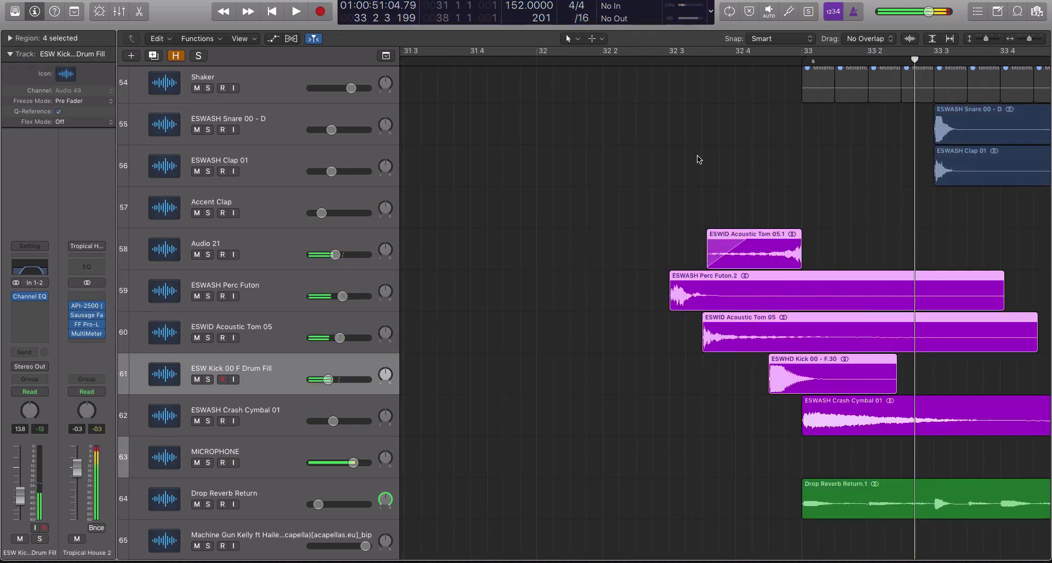
- Select both reversed ESWID Acoustic Tom regions on the Audio 21 track and mute them
left_click(712, 200)
scroll(721, 187, "down", 3)
scroll(803, 223, "down", 4)
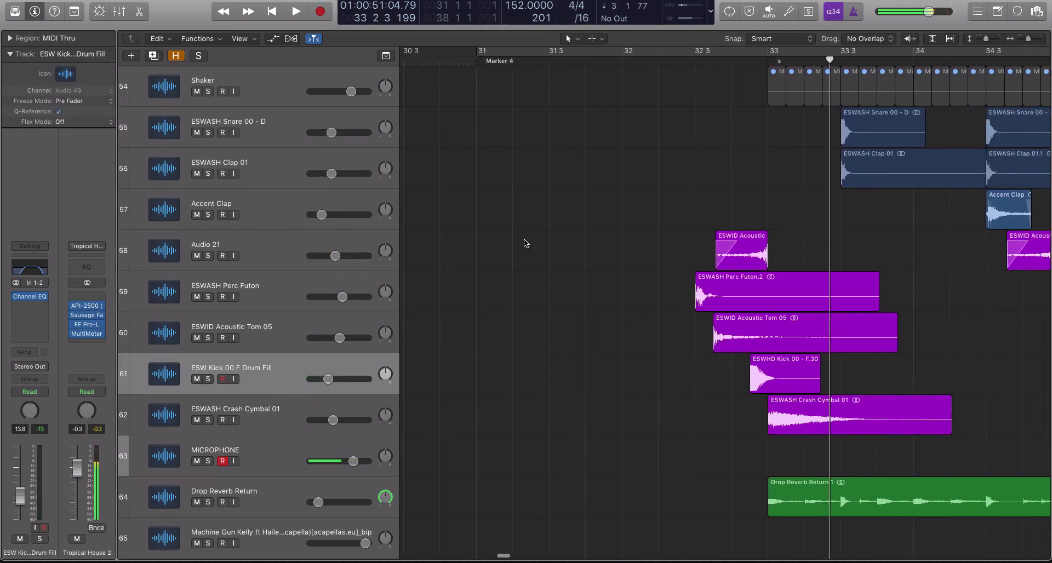
left_click_drag(628, 232, 1044, 253)
scroll(705, 77, "down", 1)
- Play the Perc Futon, Acoustic Tom and kick fill regions soloed from 32 3 1, without the reversed tom, and leave solo mode
left_click(694, 60)
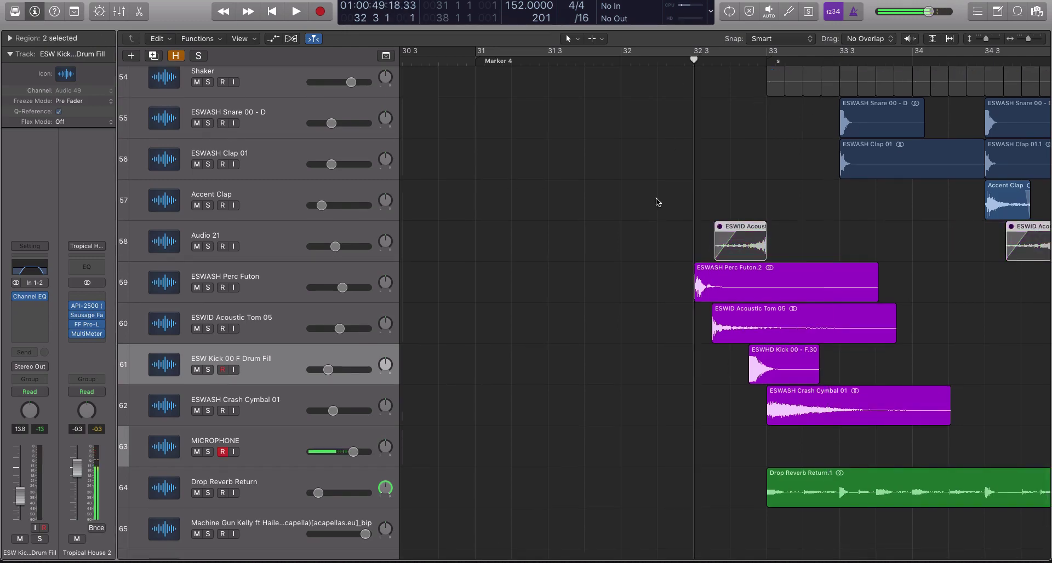
left_click_drag(639, 281, 791, 386)
key("ctrl+s")
key("space")
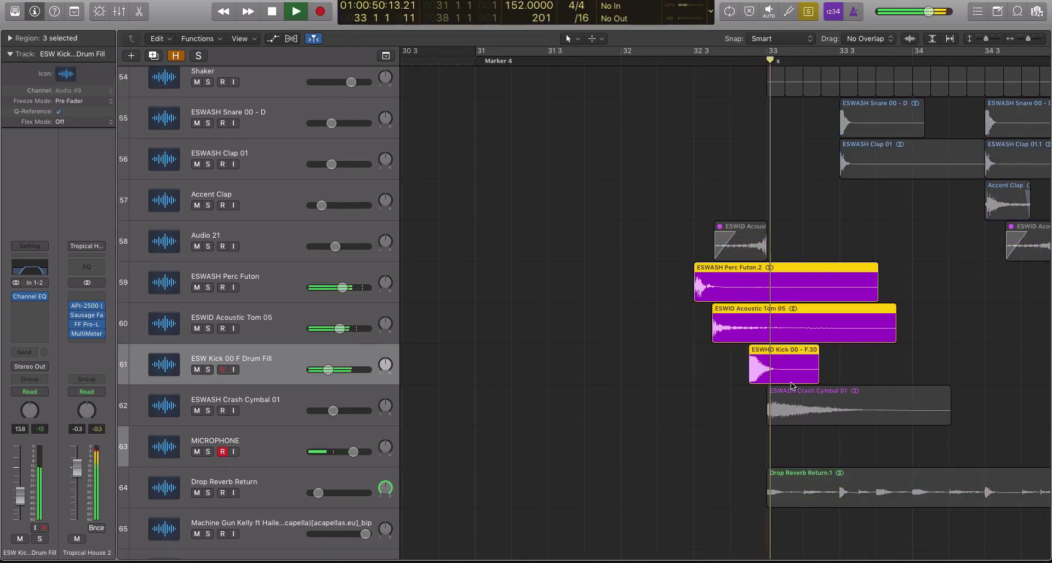
key("space")
key("ctrl+s")
- Unmute the first reversed ESWID Acoustic Tom region on Audio 21 and set the playhead to 32 3 1
left_click(732, 234)
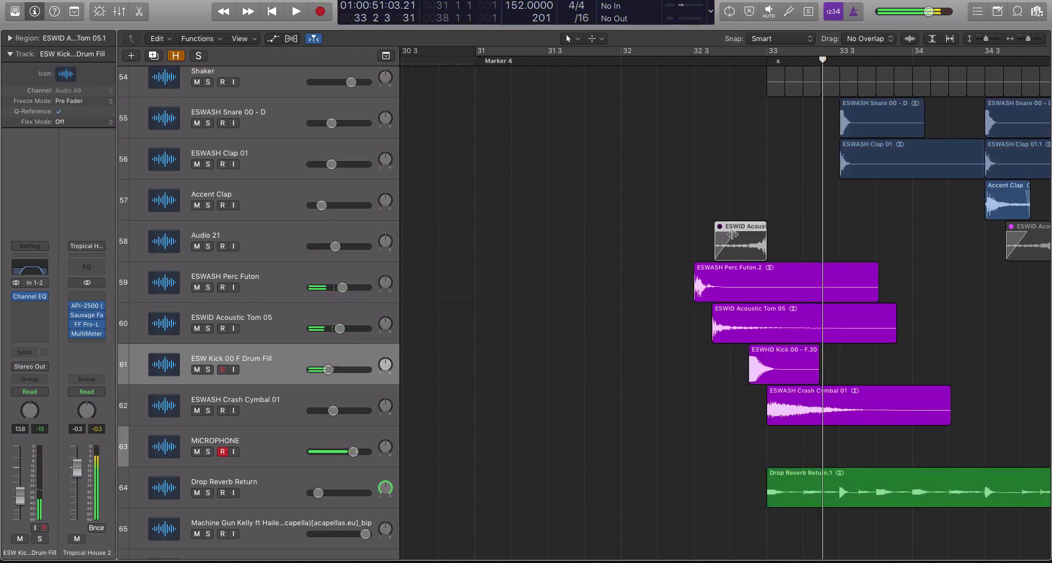
key("comma")
key("ctrl+m")
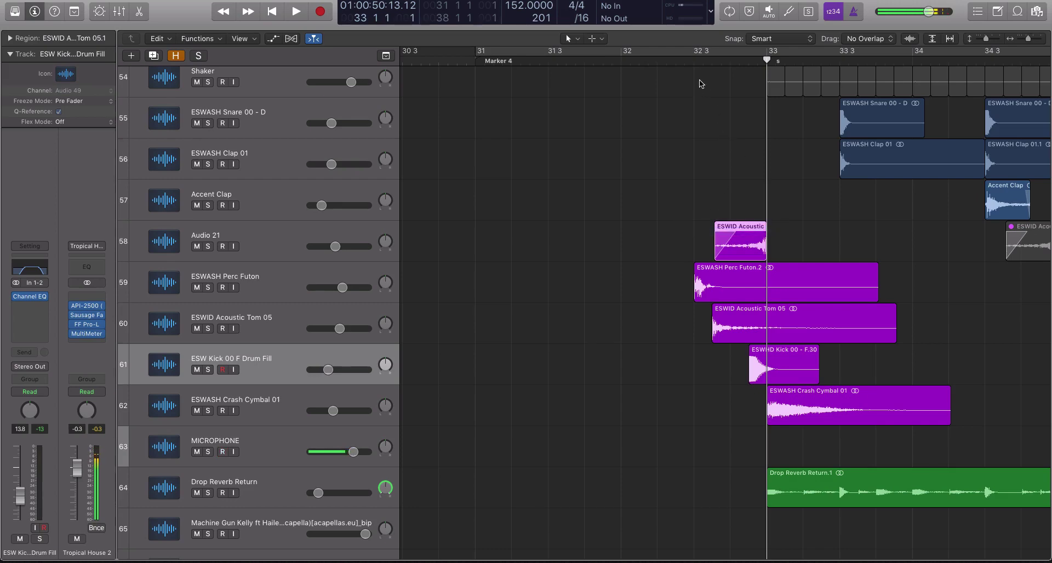
left_click(694, 64)
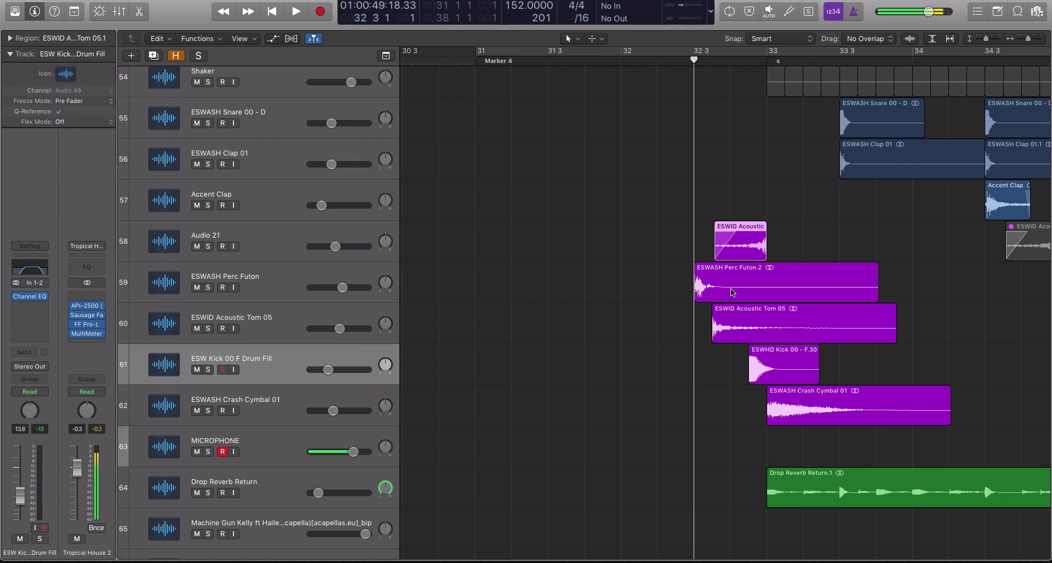
- Bypass the Channel EQ on the ESWID Acoustic Tom 05 and ESW Kick 00 F Drum Fill tracks
left_click(302, 315)
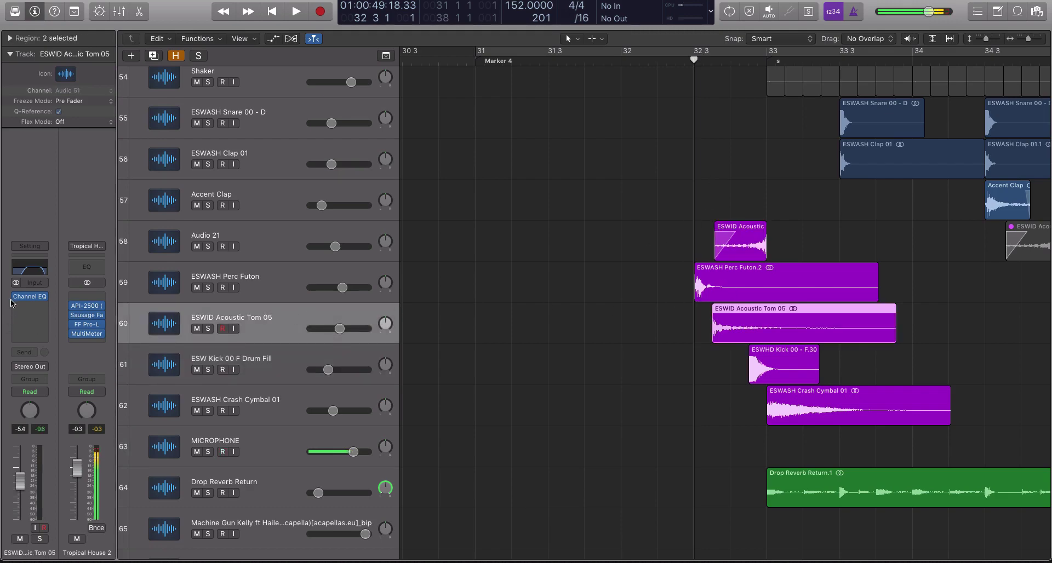
left_click(261, 285)
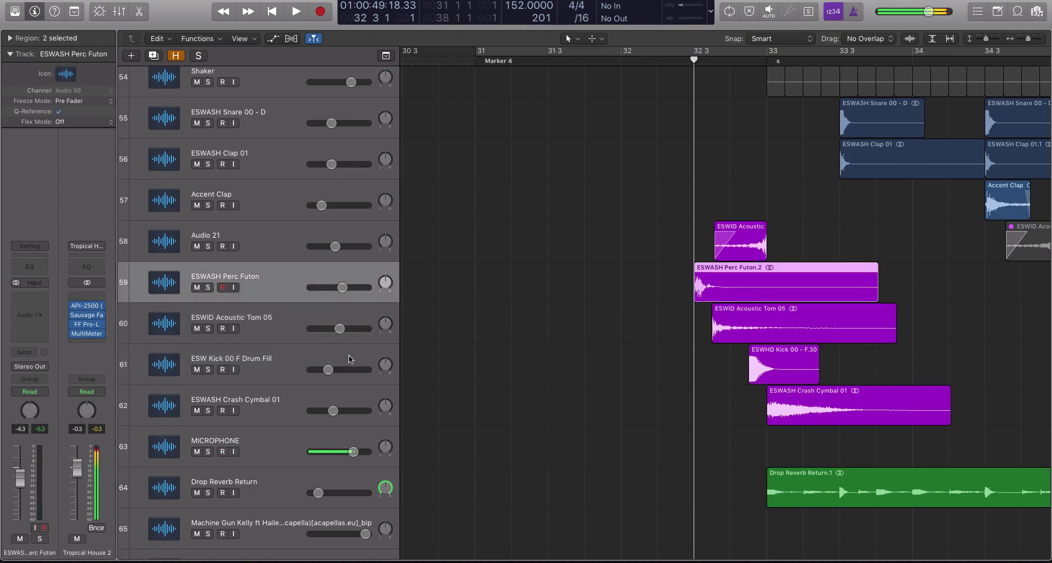
left_click(284, 360)
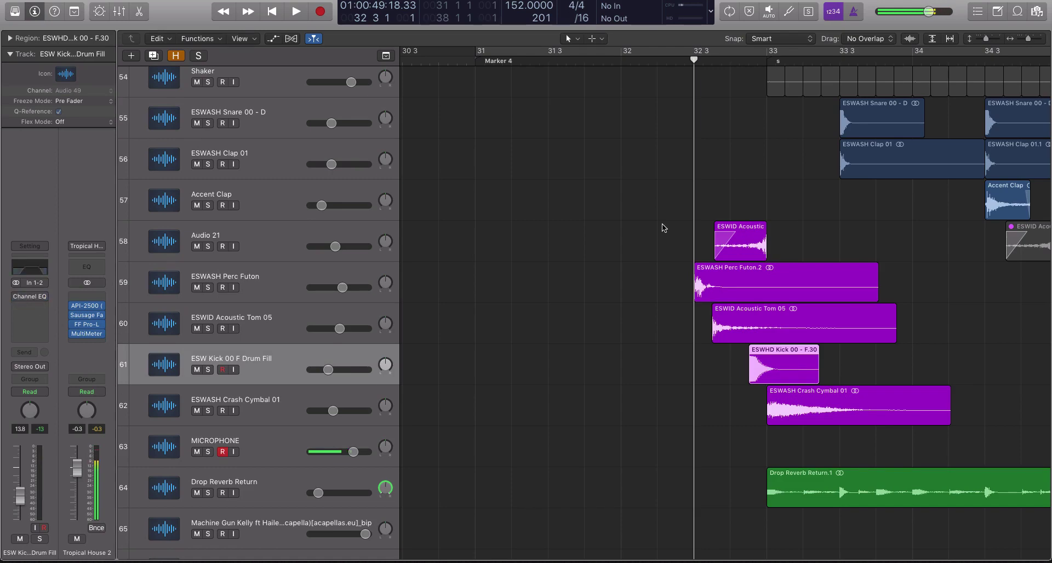
- Solo the four fill regions on tracks 58 to 61, play them with the tom and kick EQs bypassed, and turn solo off
left_click_drag(662, 228, 803, 371)
key("ctrl+s")
key("super+Right")
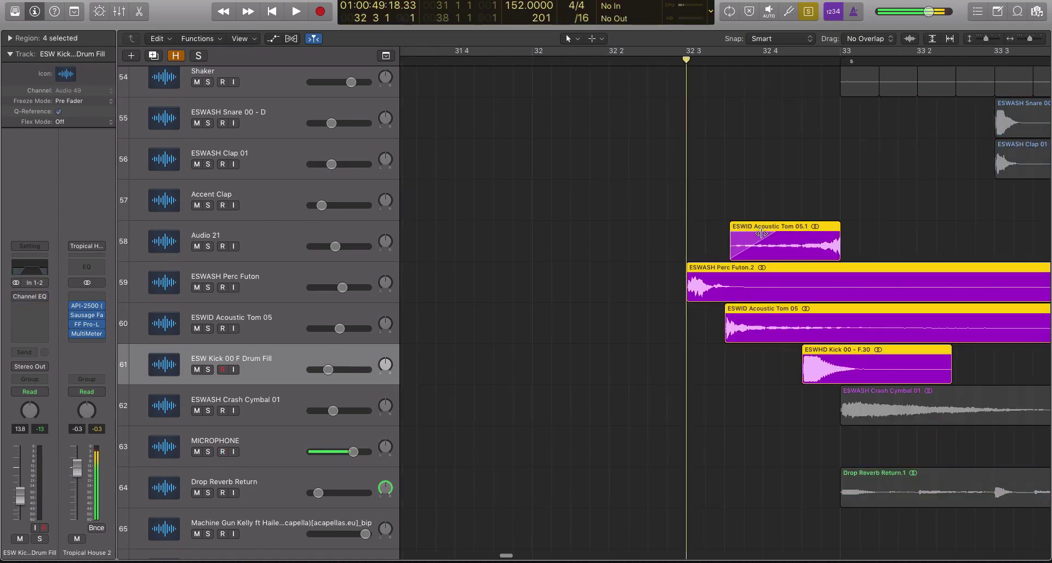
key("space")
key("space")
key("ctrl+s")
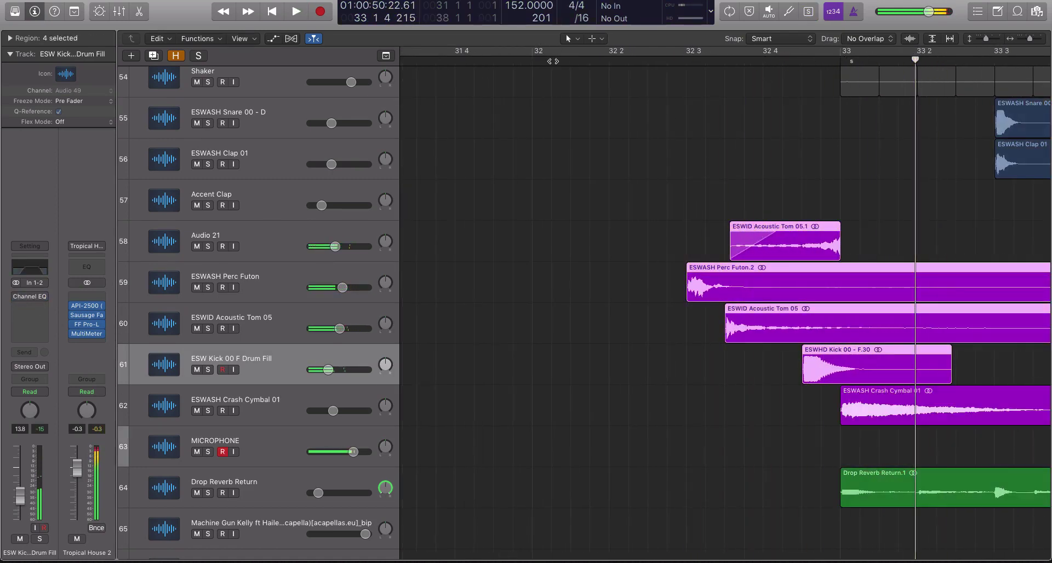
- Play the full arrangement from just before bar 32 into the drop with the tom and kick EQs bypassed
left_click(552, 60)
left_click(493, 61)
key("space")
scroll(700, 186, "down", 5)
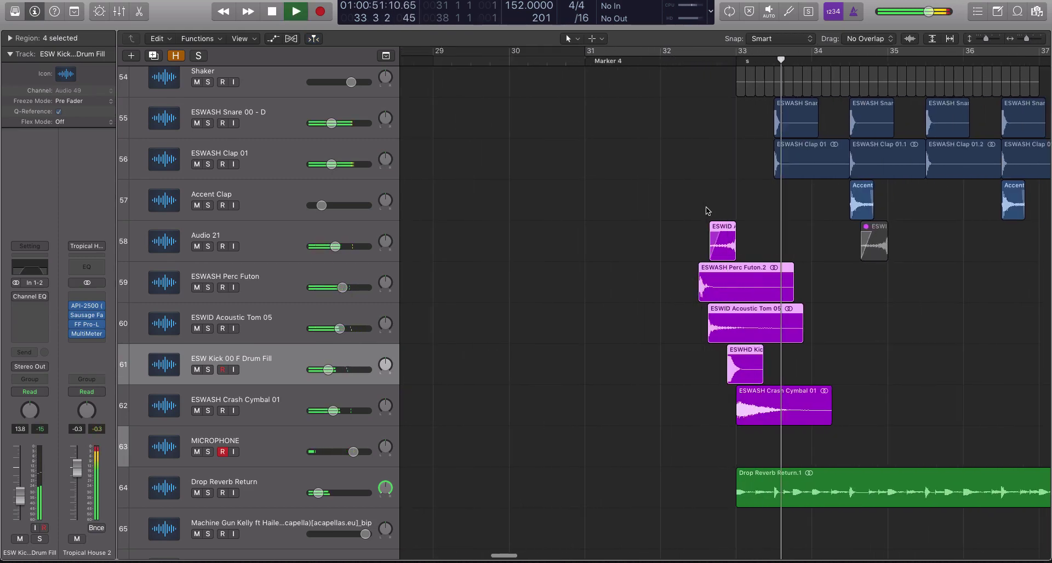
key("space")
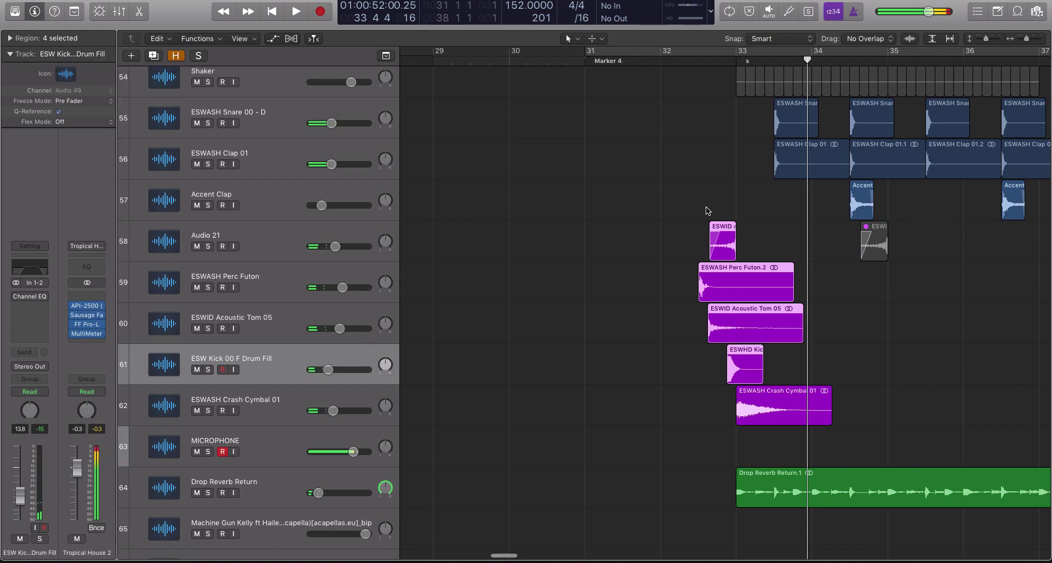
- Play the full arrangement from bar 30 through the drum fill into the drop
left_click(507, 58)
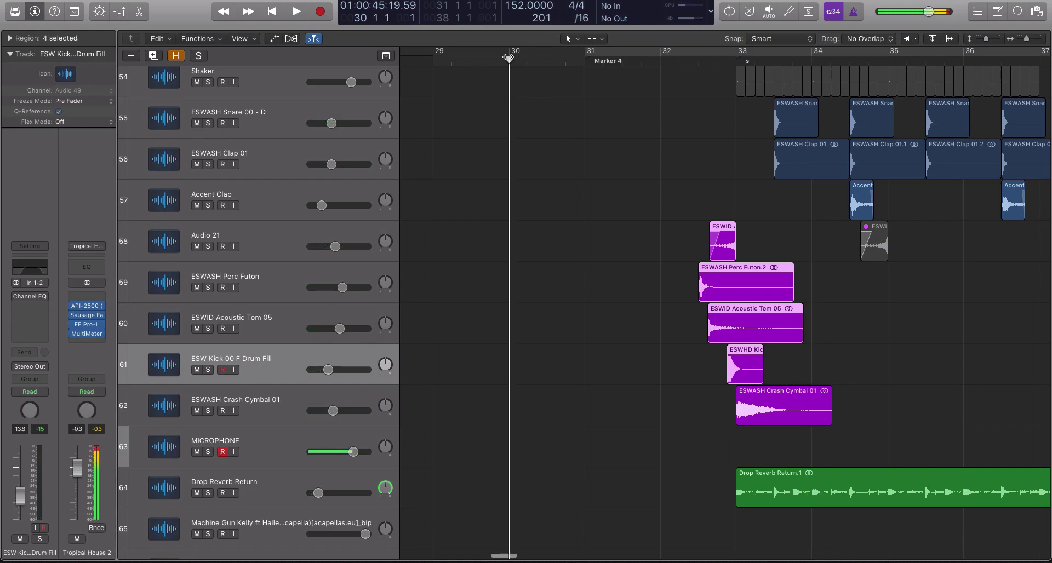
scroll(510, 67, "up", 3)
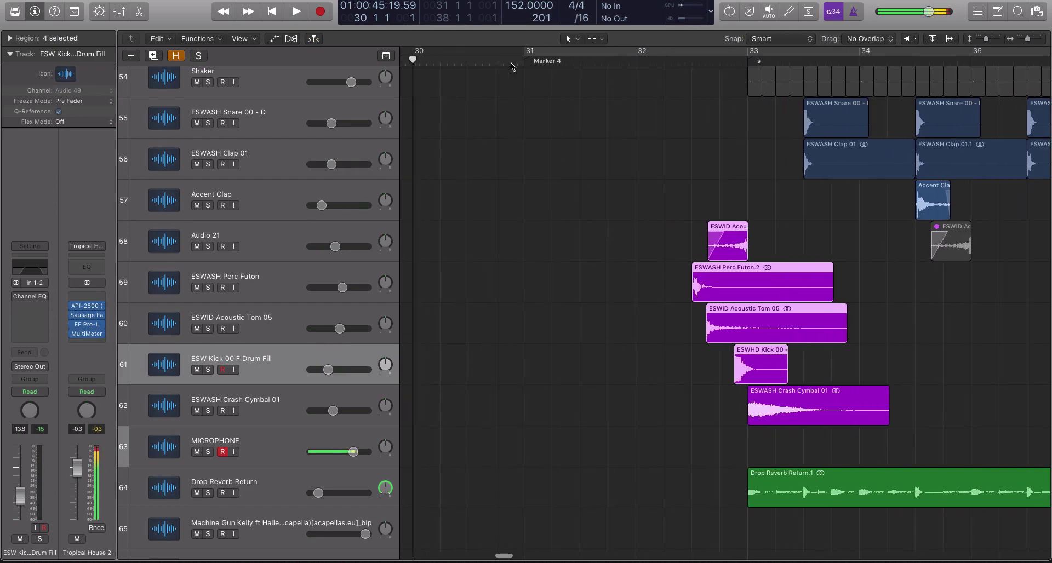
key("space")
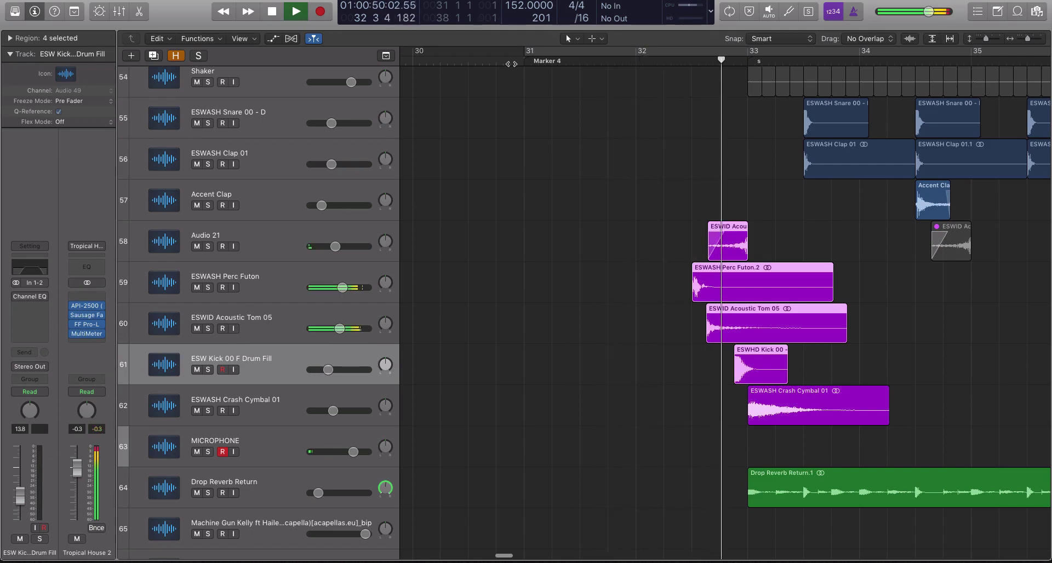
key("space")
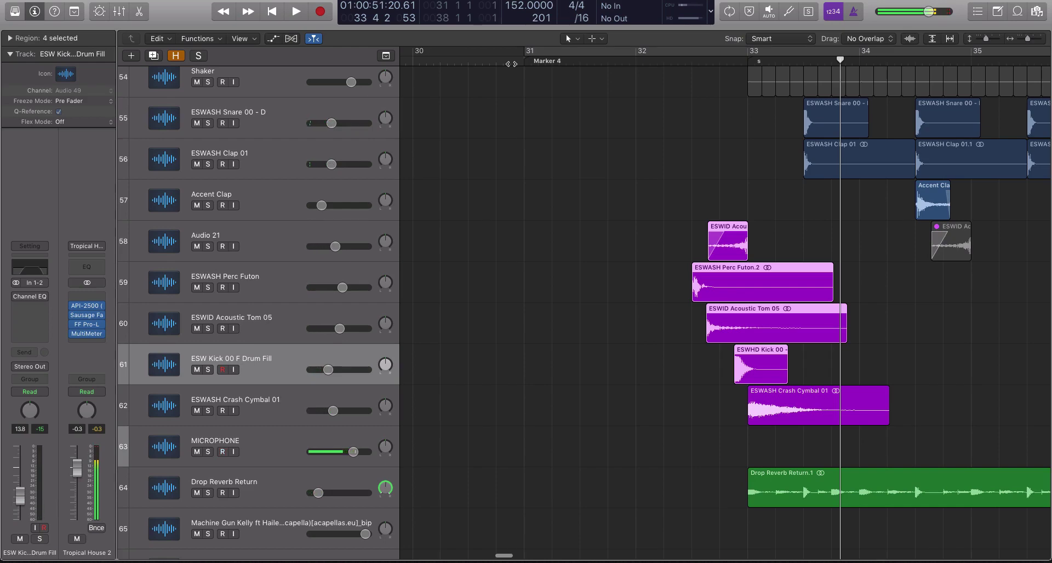
- Go through the fill tracks from ESWASH Crash Cymbal 01 up to Audio 21, re-enabling the Channel EQ on the kick and Acoustic Tom 05 tracks
scroll(325, 225, "up", 1)
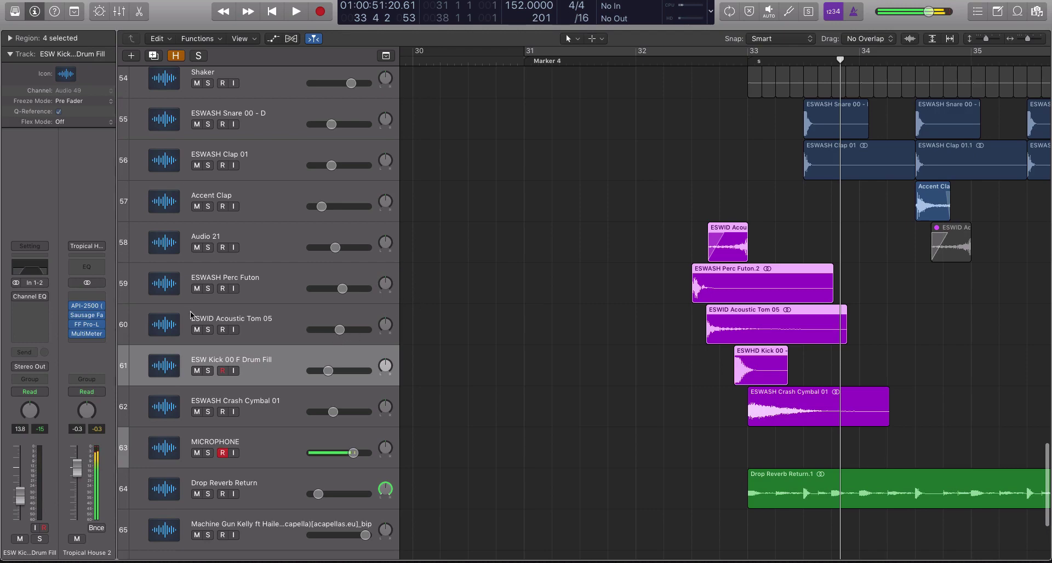
left_click(17, 298)
left_click(281, 404)
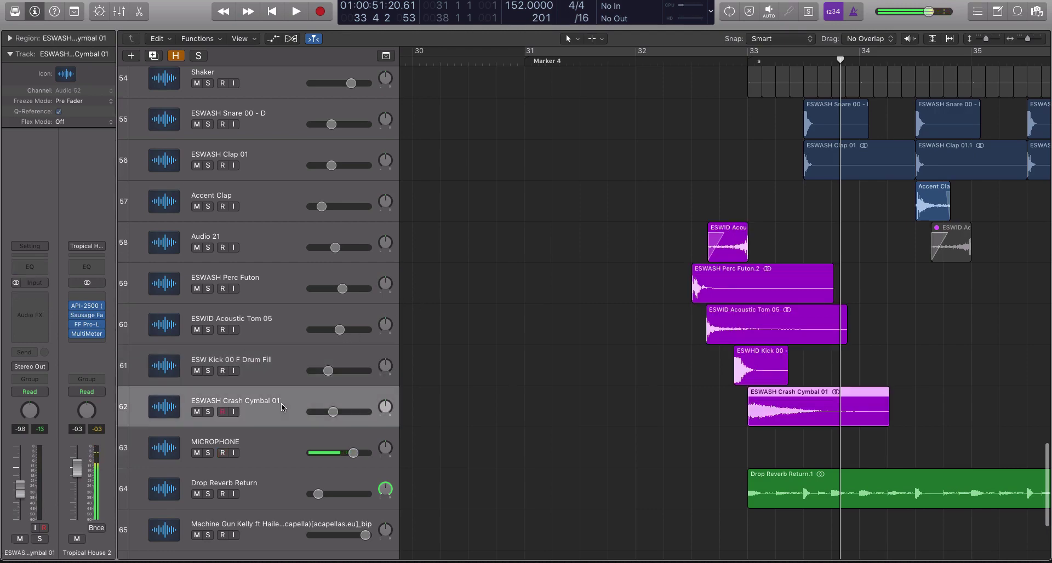
left_click(274, 363)
left_click(180, 327)
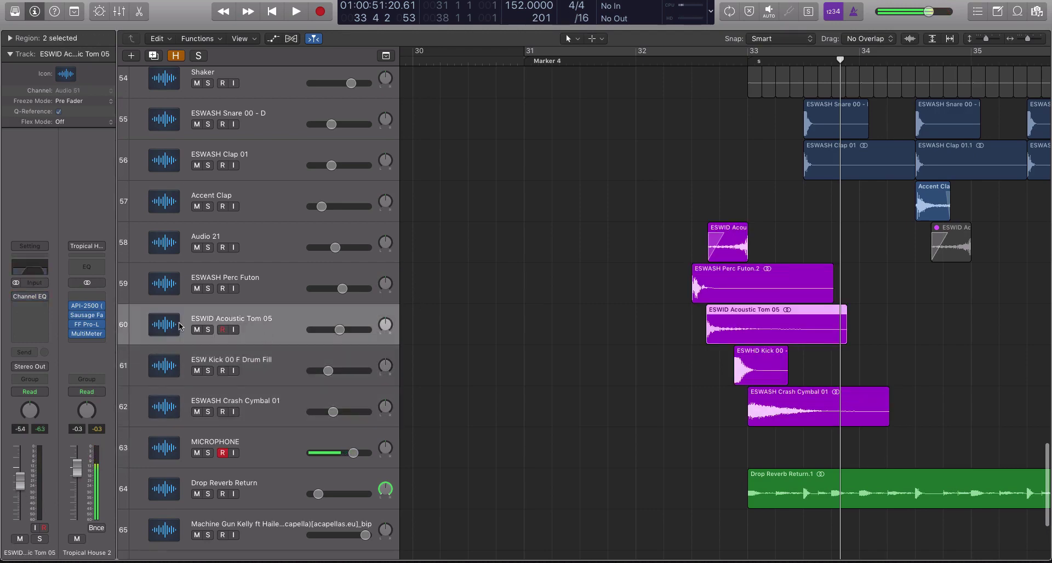
left_click(277, 299)
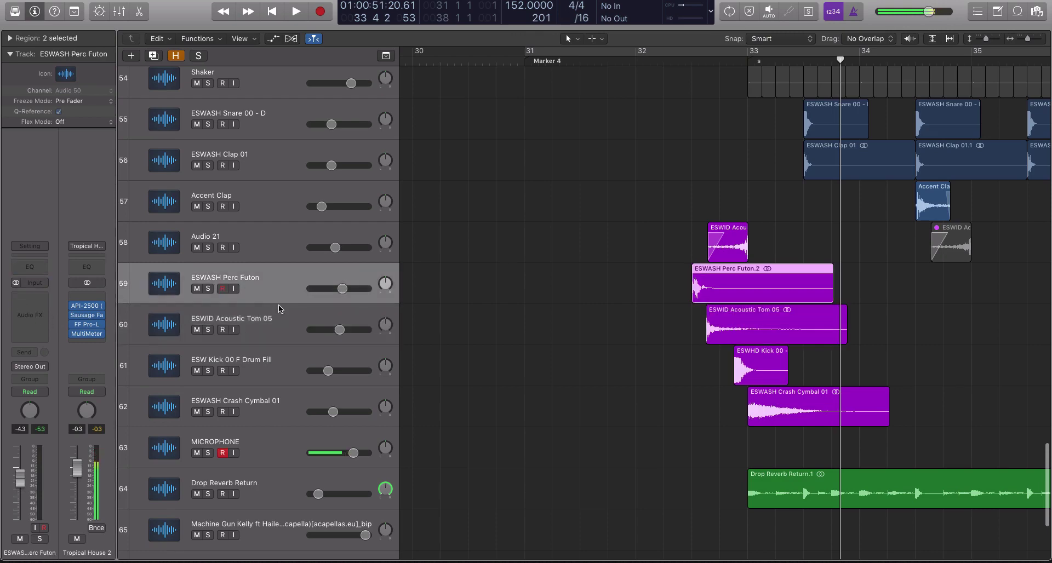
left_click(272, 240)
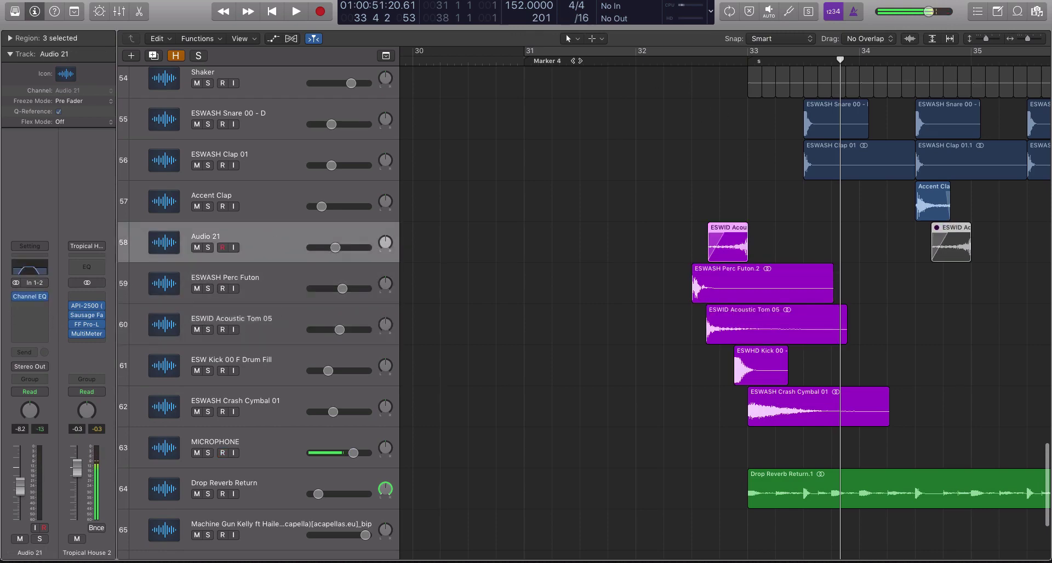
- Play the full arrangement from just before bar 31 into the drop with the fill's EQs active
left_click(520, 63)
key("space")
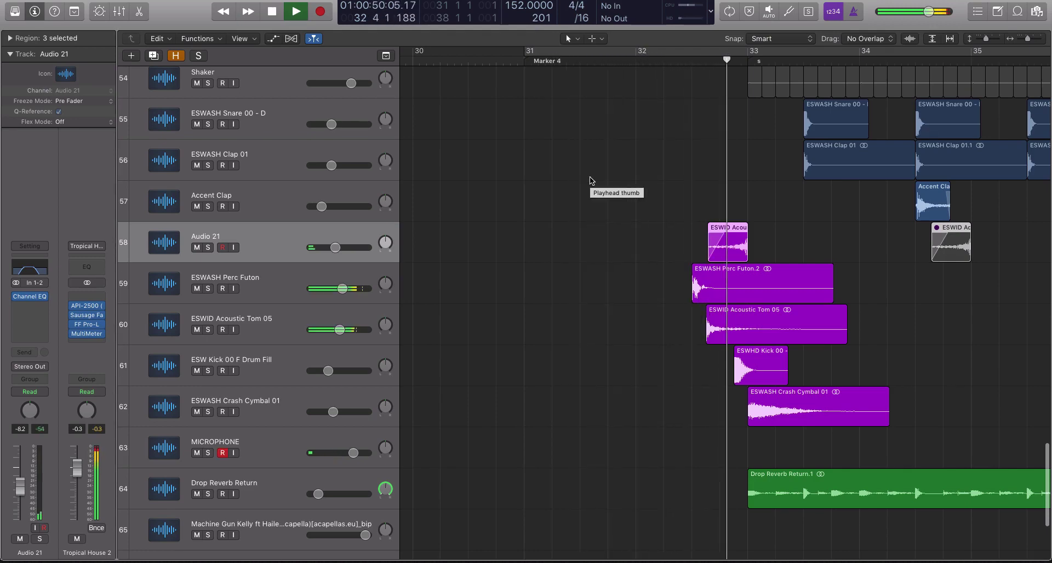
key("space")
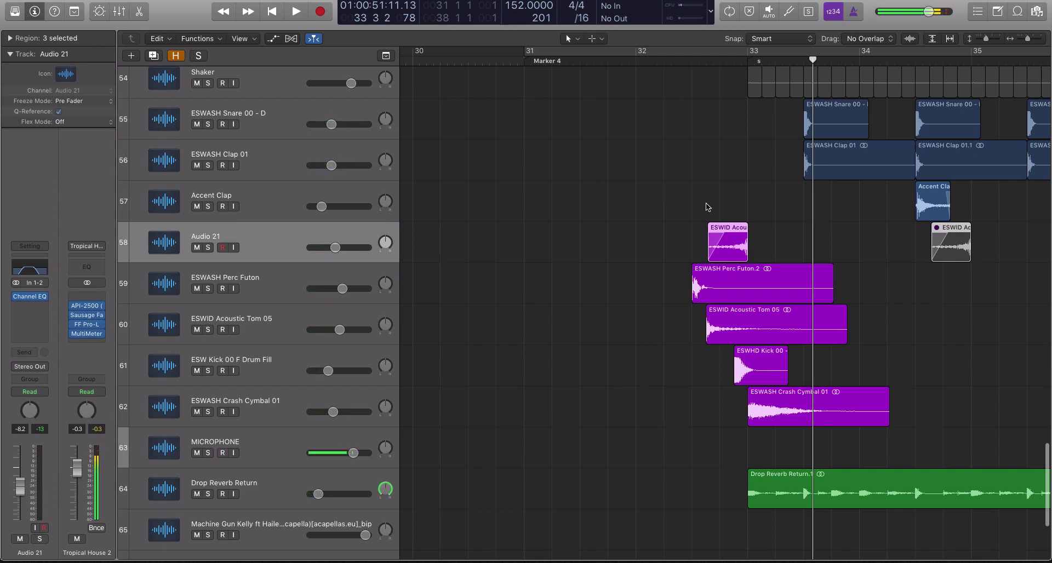
scroll(697, 207, "up", 1)
scroll(674, 208, "up", 6)
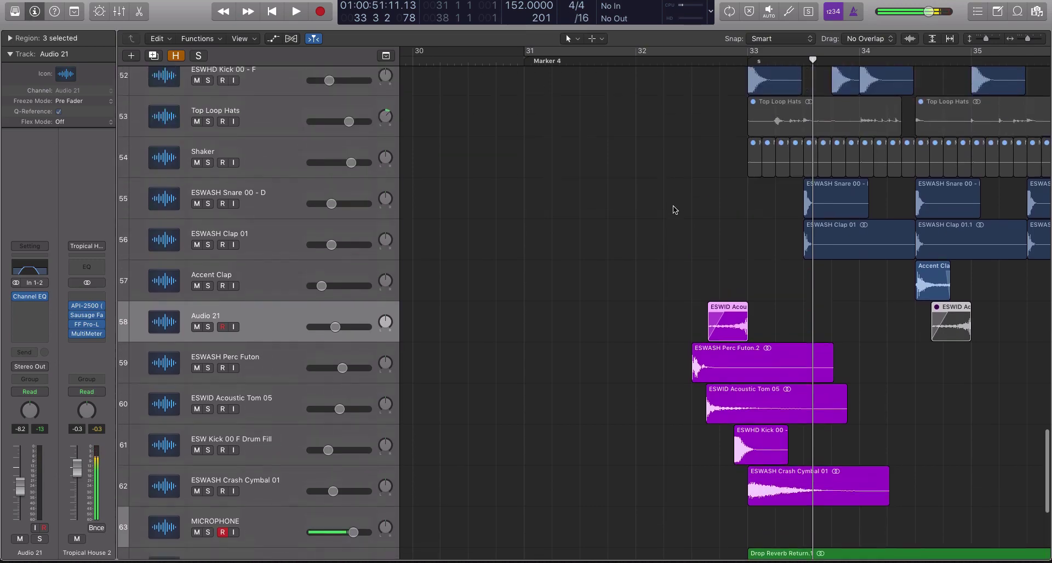
- Solo the drop's first kick regions together with the five fill regions and play from before bar 33 into the drop
left_click_drag(648, 92, 1041, 92)
left_click_drag(647, 313, 816, 534)
left_click(671, 60)
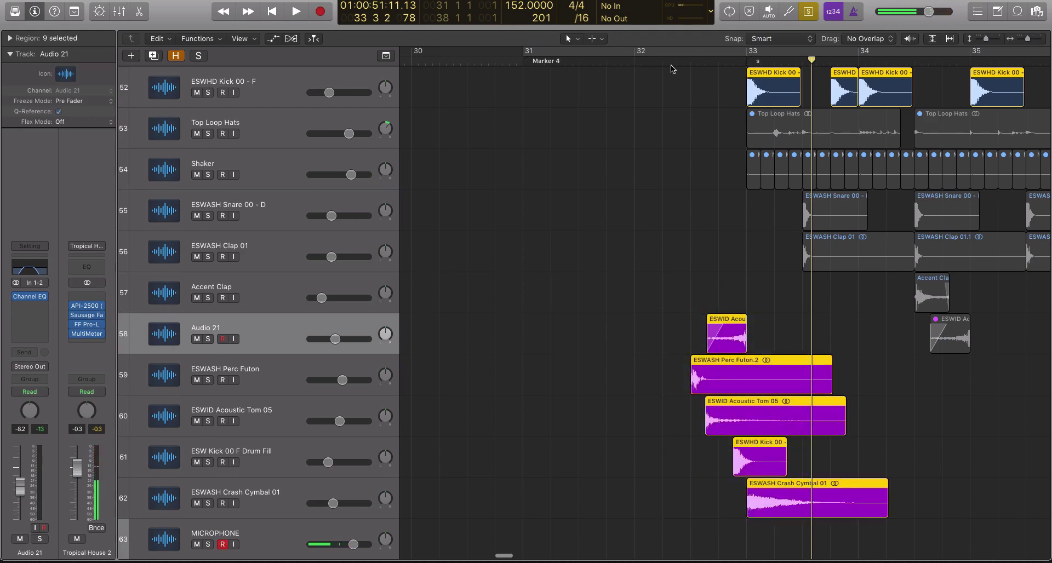
key("space")
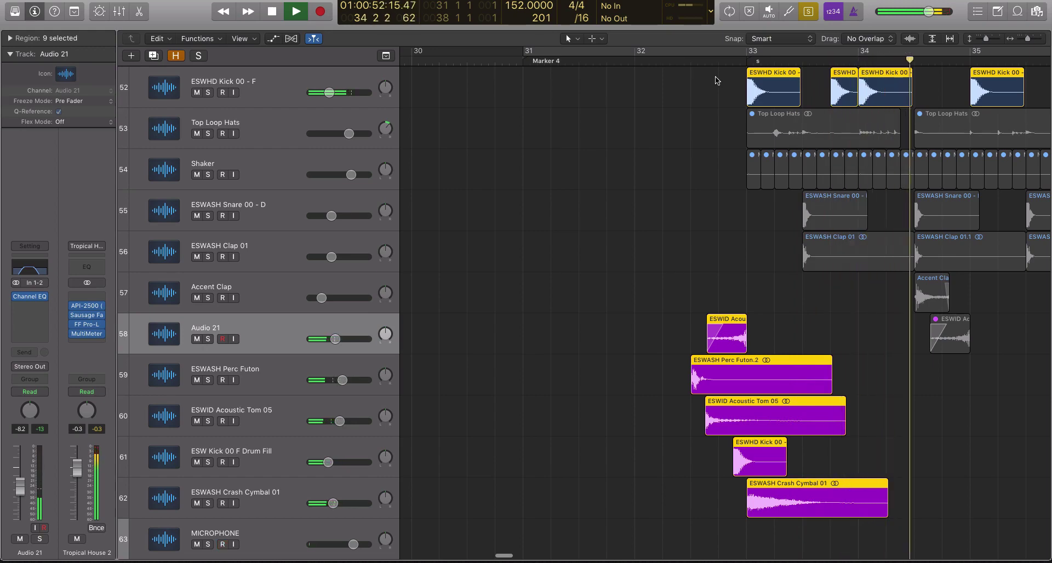
key("space")
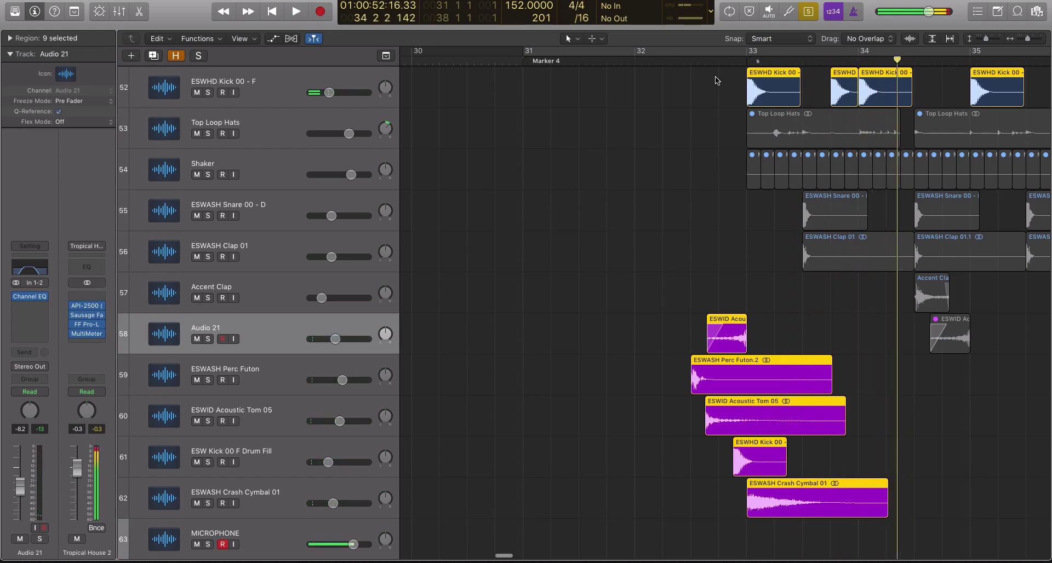
- Turn off region solo and unmute the second reversed tom region on the Audio 21 track, just before bar 35
left_click_drag(606, 310, 753, 485)
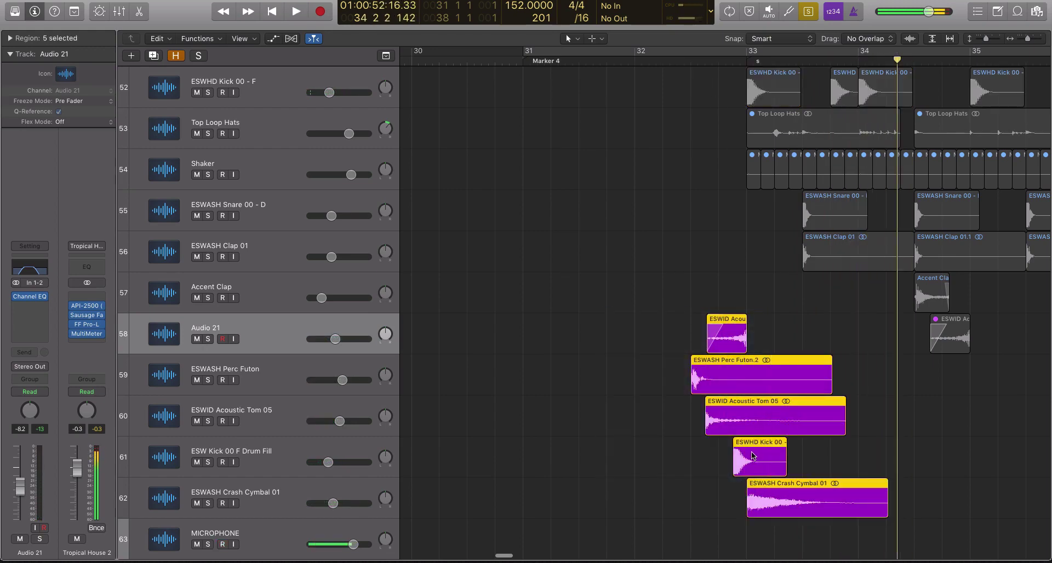
scroll(752, 485, "down", 1)
key("ctrl+s")
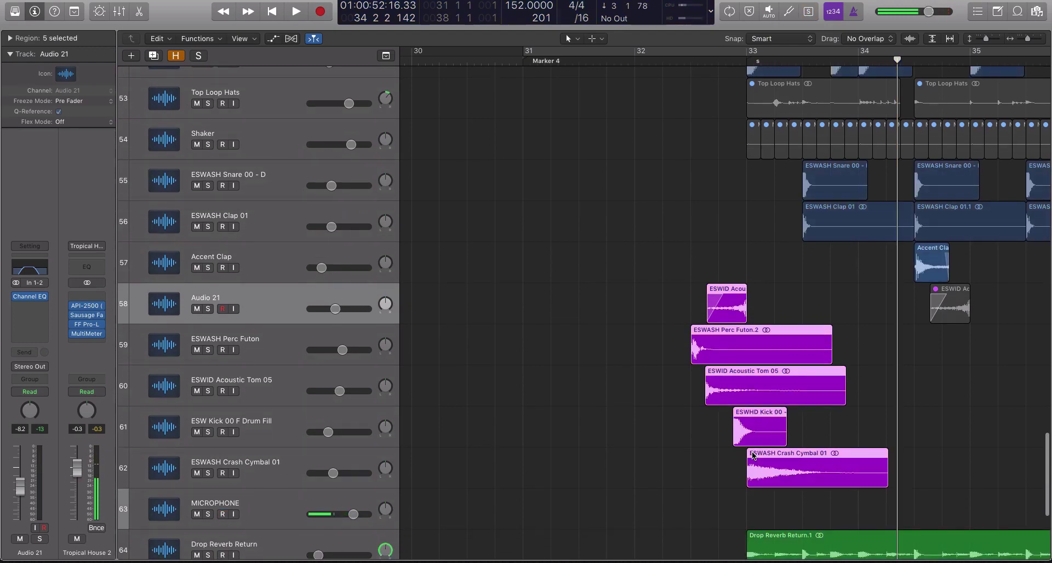
scroll(752, 455, "up", 1)
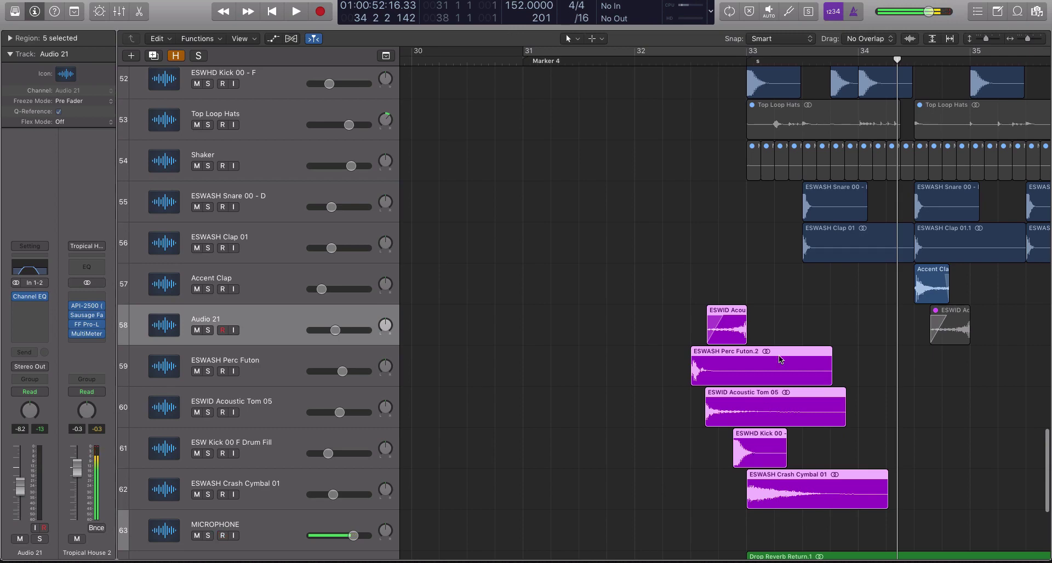
scroll(800, 282, "down", 1)
left_click(955, 317)
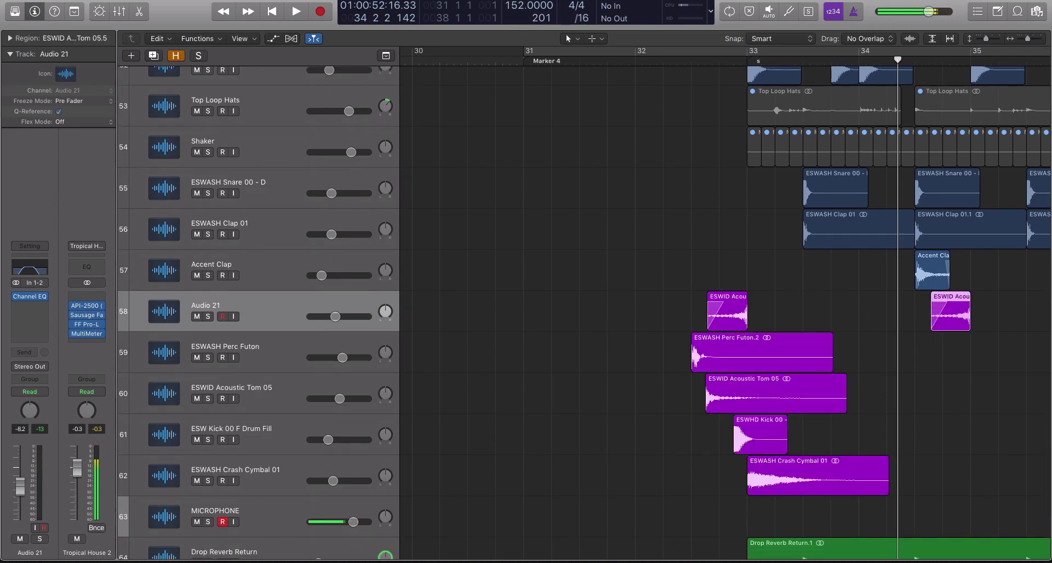
- Unmute the Top Loop Hats regions and the Shaker regions at the start of the drop
left_click(914, 62)
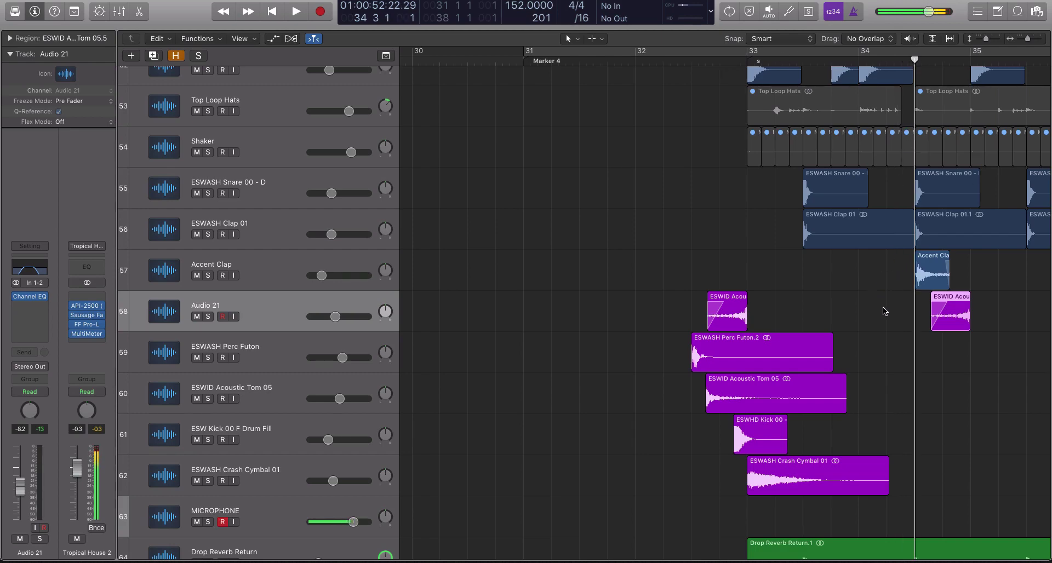
left_click_drag(892, 311, 942, 320)
scroll(936, 316, "up", 3)
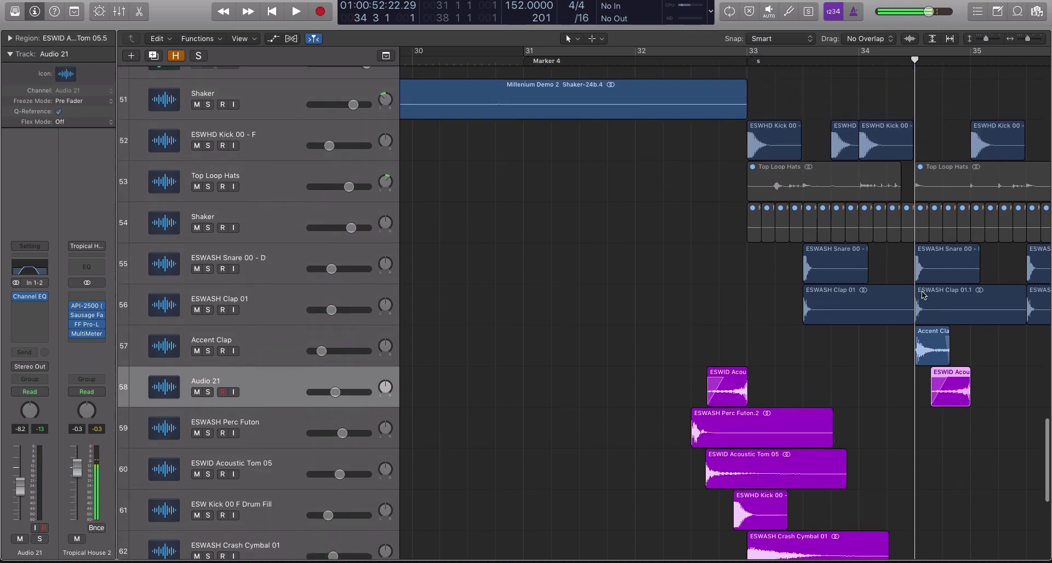
scroll(926, 299, "down", 2)
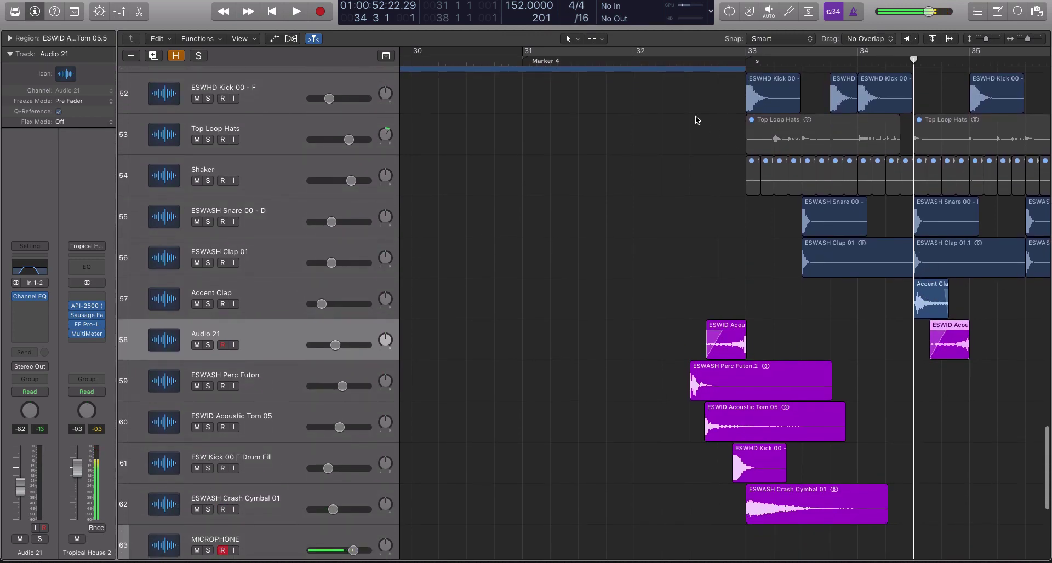
left_click_drag(677, 106, 1024, 509)
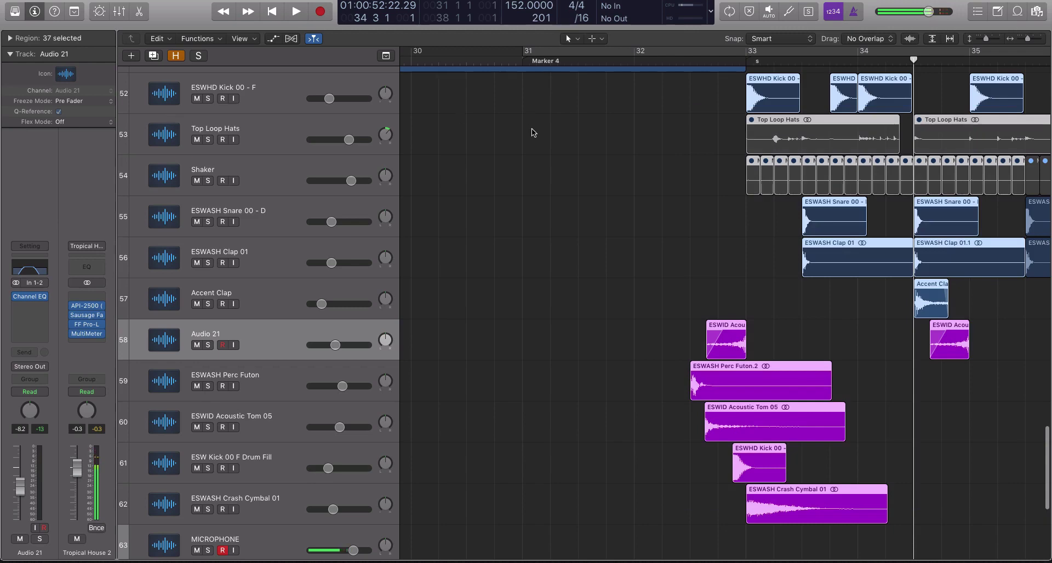
scroll(713, 148, "right", 1)
left_click_drag(718, 138, 1013, 176)
- Solo the drop drums and fill regions without the crash, adding the bar 35 kick, and play from bar 32 past bar 35
scroll(998, 168, "down", 1)
left_click_drag(714, 90, 960, 470)
key("ctrl+s")
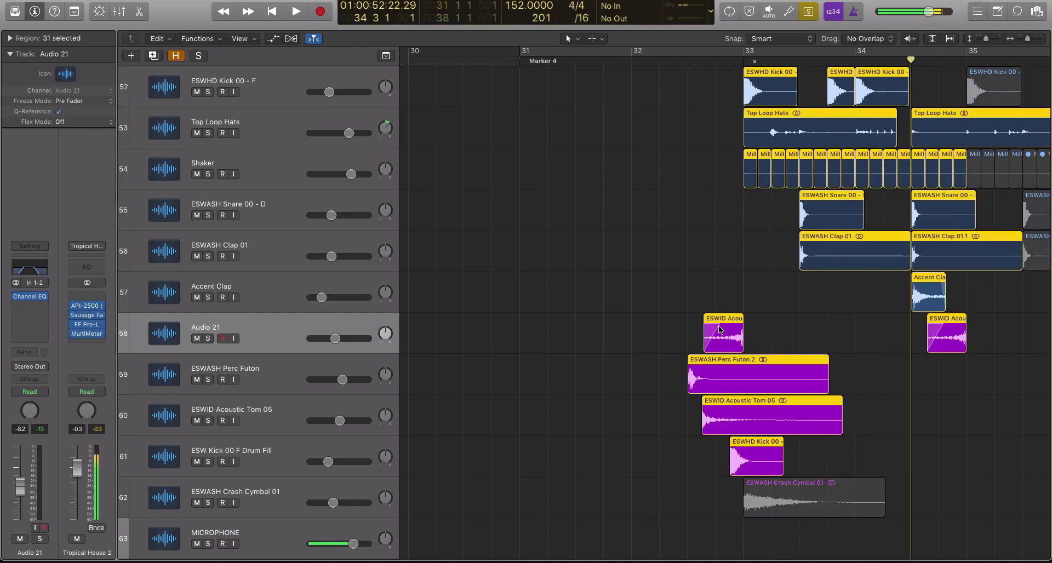
left_click(990, 100, "shift")
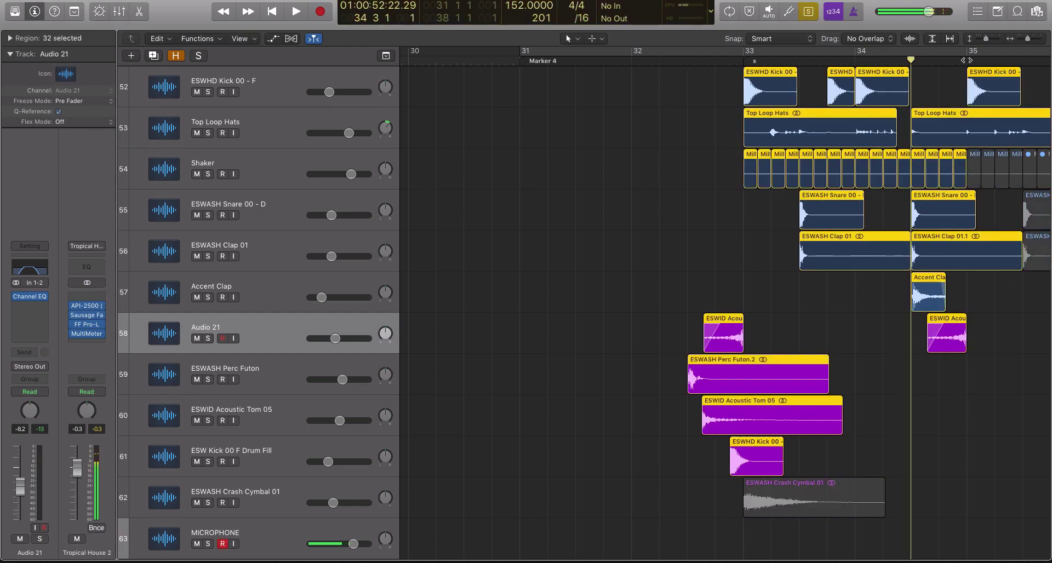
left_click(661, 60)
key("space")
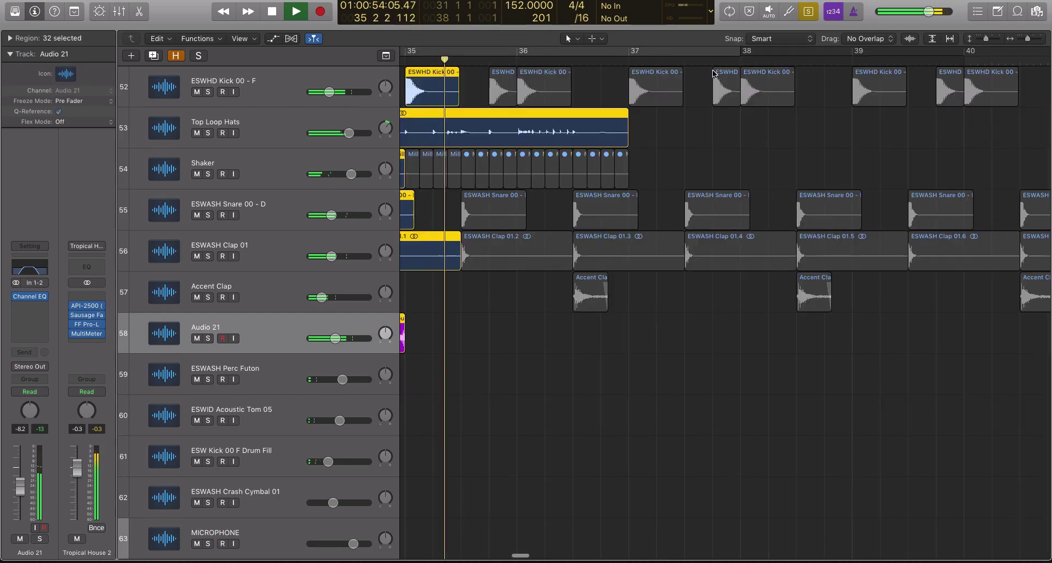
key("space")
scroll(731, 97, "left", 10)
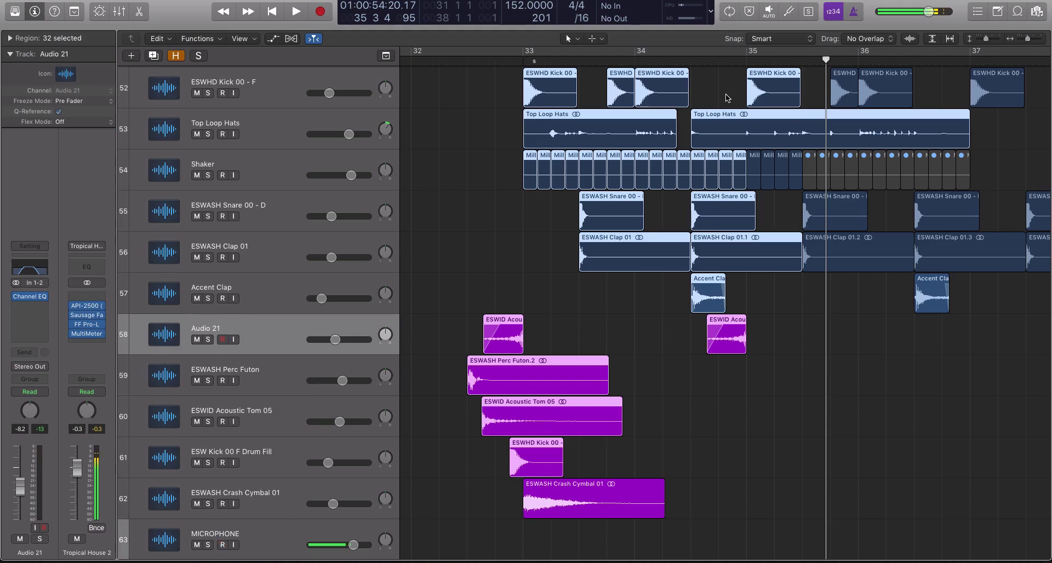
- Set the playhead to the fill's start at 32 3 1 and briefly isolate the ESWASH Perc Futon region in solo
left_click(526, 277)
scroll(526, 277, "left", 1)
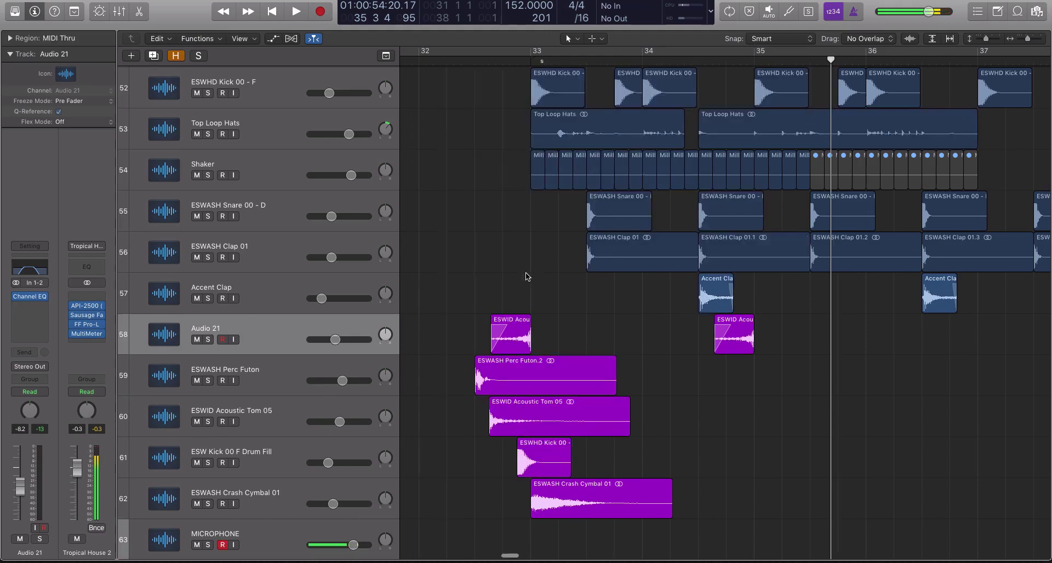
scroll(527, 277, "left", 3)
scroll(527, 274, "down", 3)
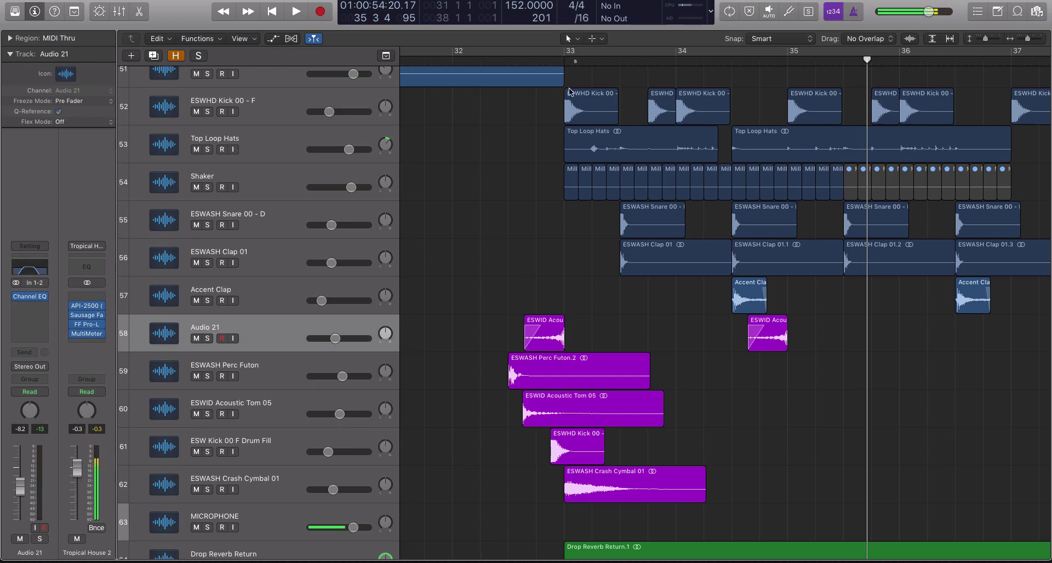
left_click(509, 60)
scroll(578, 151, "up", 3)
scroll(578, 154, "up", 2)
scroll(578, 152, "down", 3)
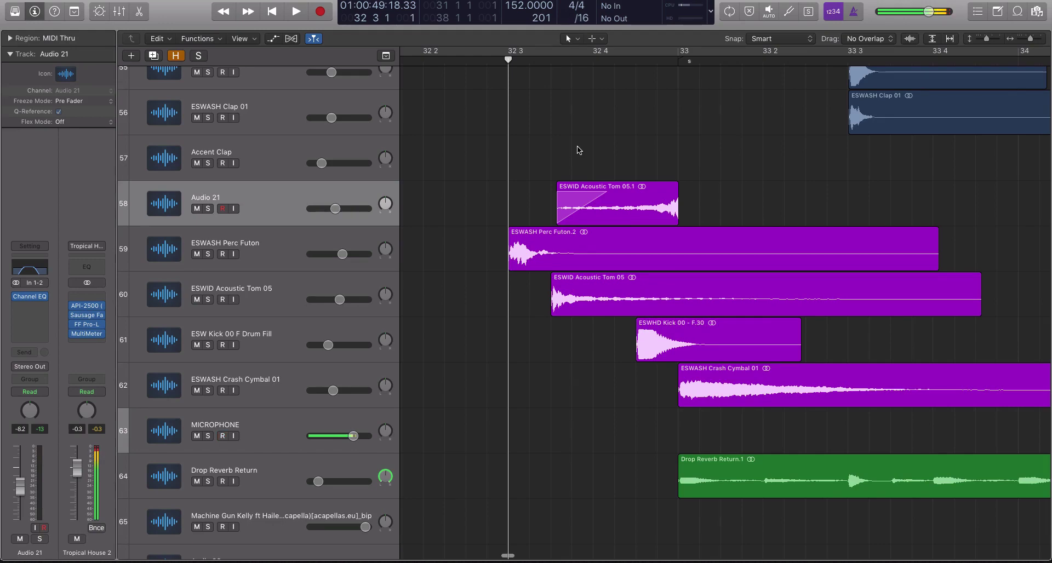
left_click(268, 254)
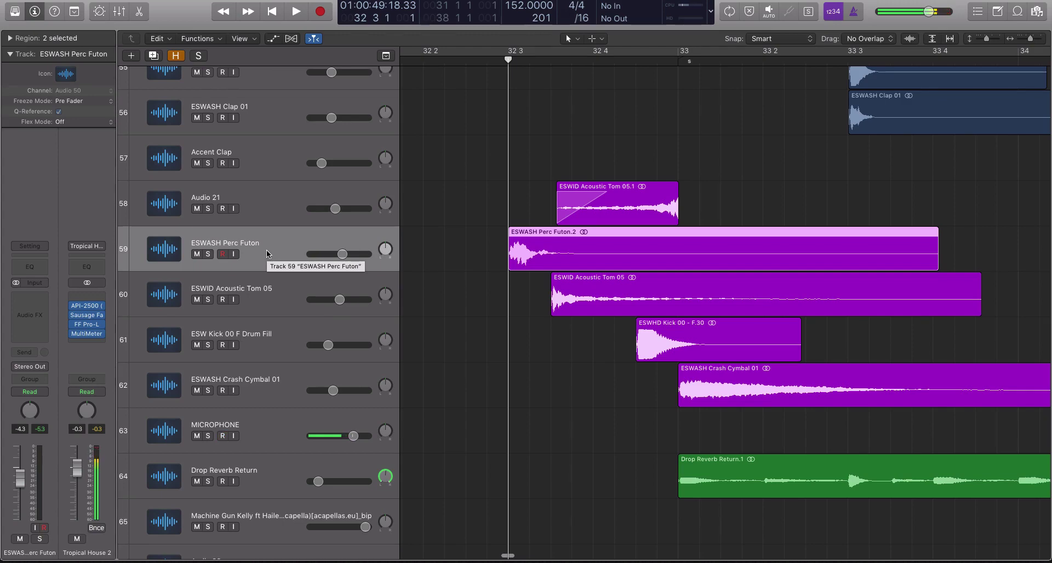
key("ctrl+s")
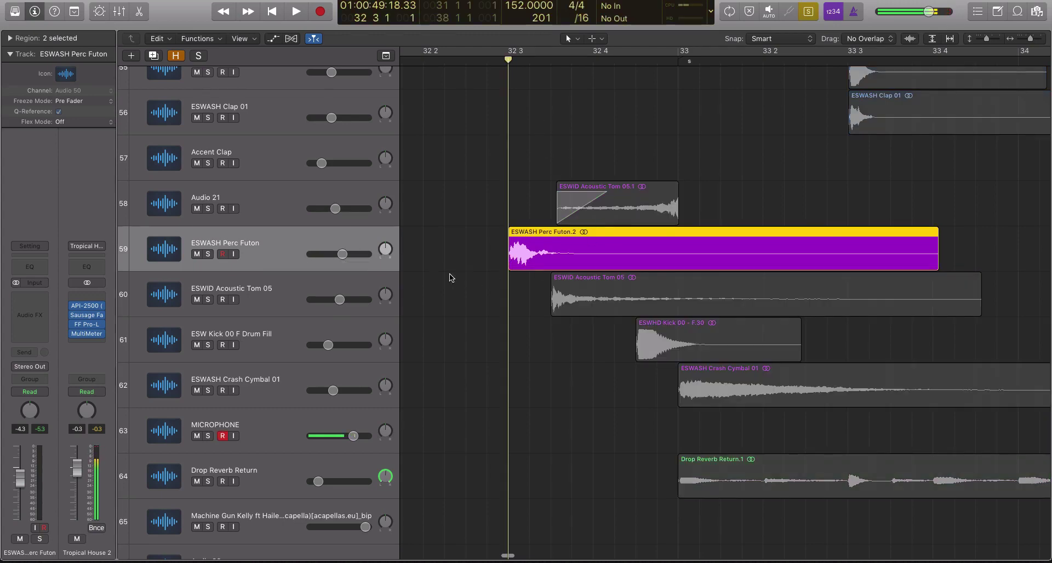
key("ctrl+s")
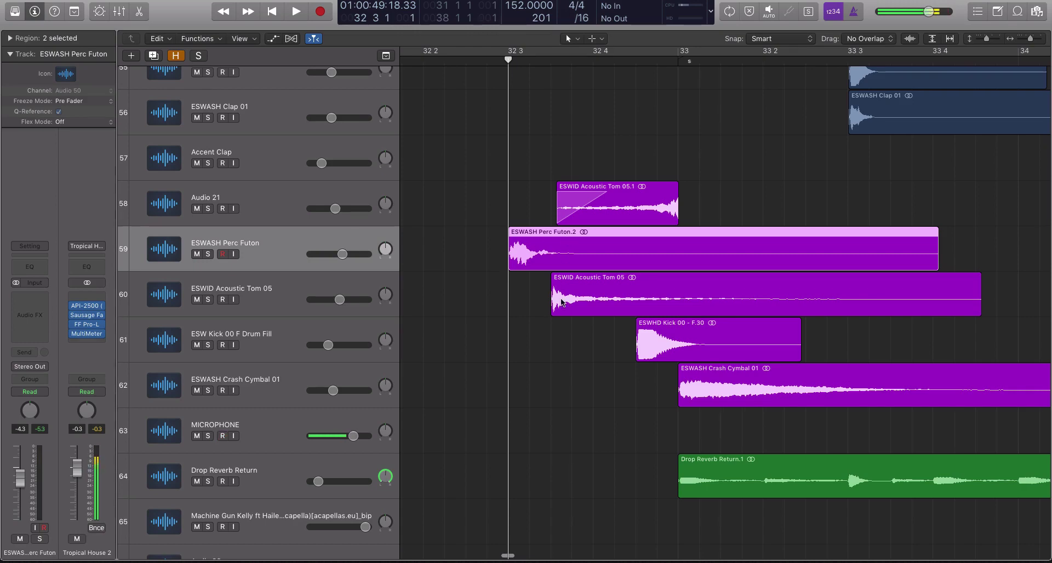
- Play the full arrangement from 32 3 1 through the fill into the drop
scroll(561, 302, "left", 1)
scroll(504, 156, "left", 1)
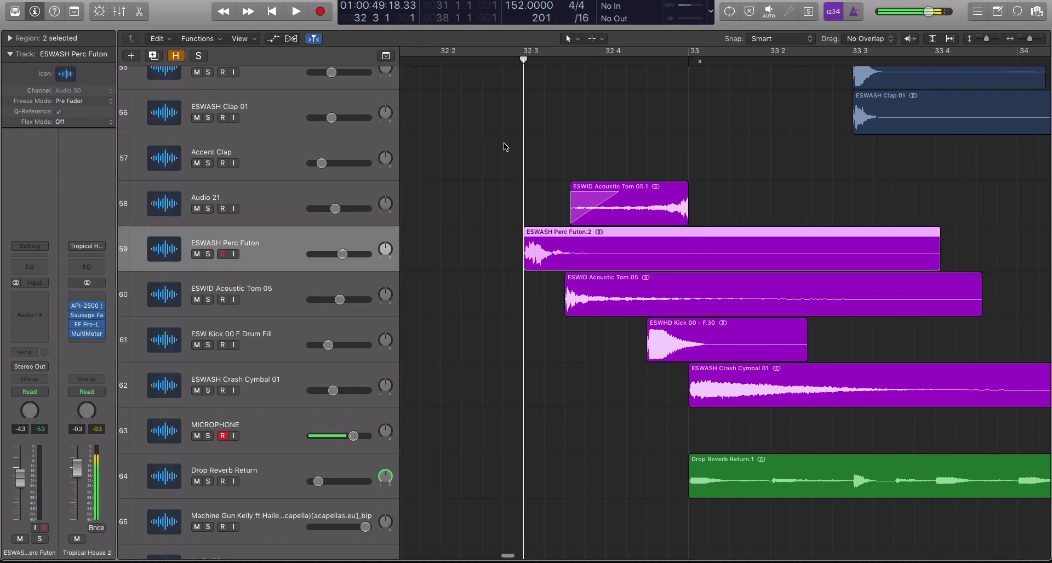
key("space")
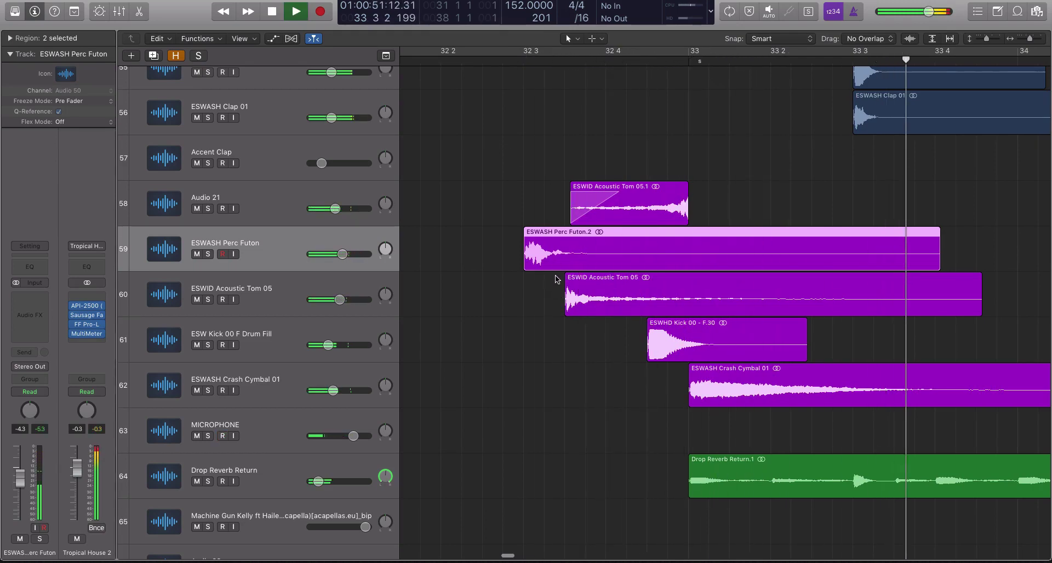
key("space")
- Mute the ESWASH Perc Futon region and play the fill without it
left_click(532, 276)
left_click(537, 256)
key("ctrl+m")
key("comma")
key("comma")
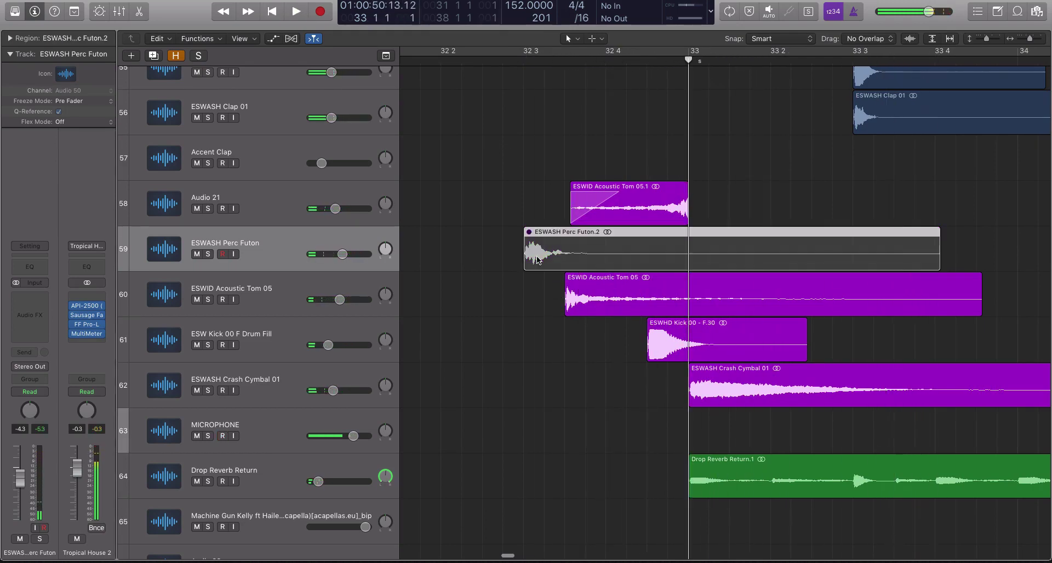
key("space")
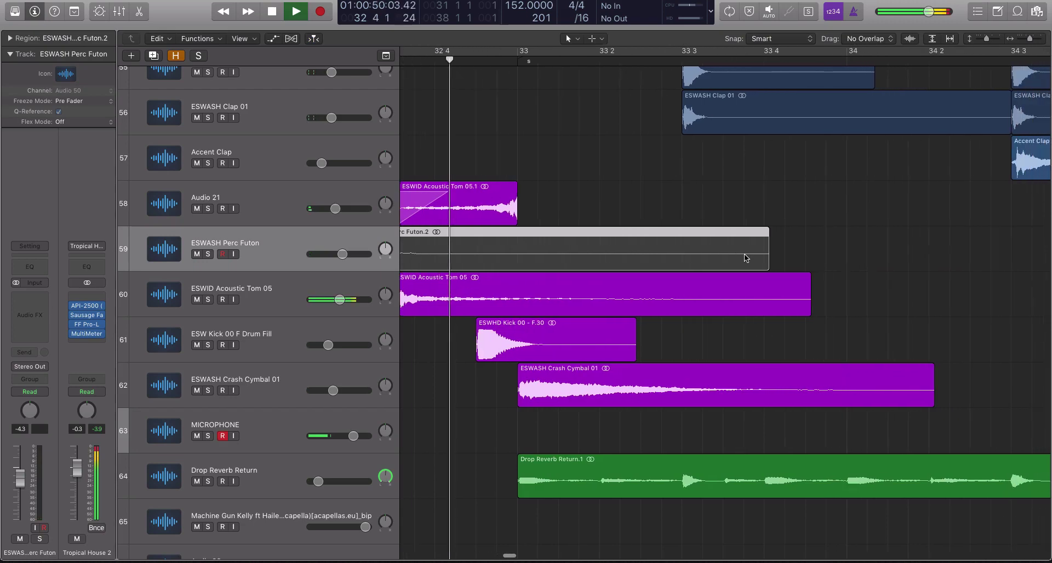
key("space")
scroll(610, 231, "left", 2)
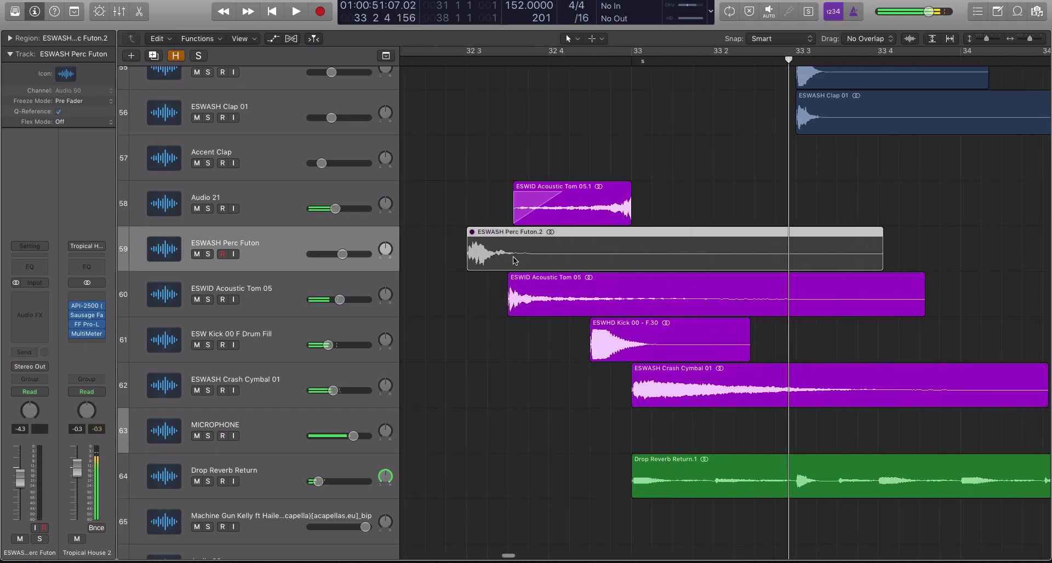
- Mute the Acoustic Tom 05 region, unmute the Perc Futon region and play the fill from around 32 2
left_click(542, 297)
key("ctrl+m")
left_click(510, 264)
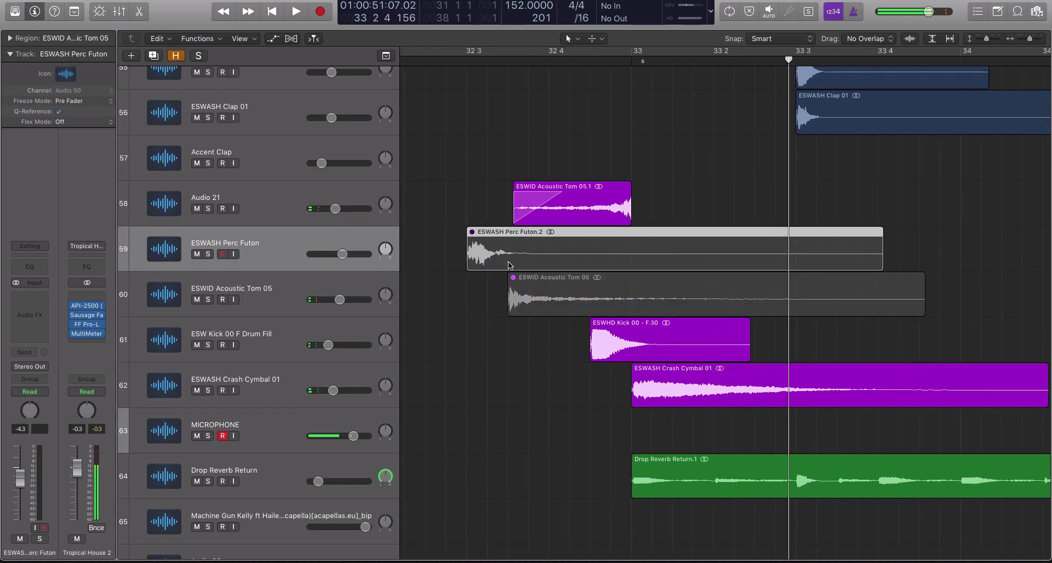
key("ctrl+m")
scroll(470, 164, "down", 1)
left_click(414, 62)
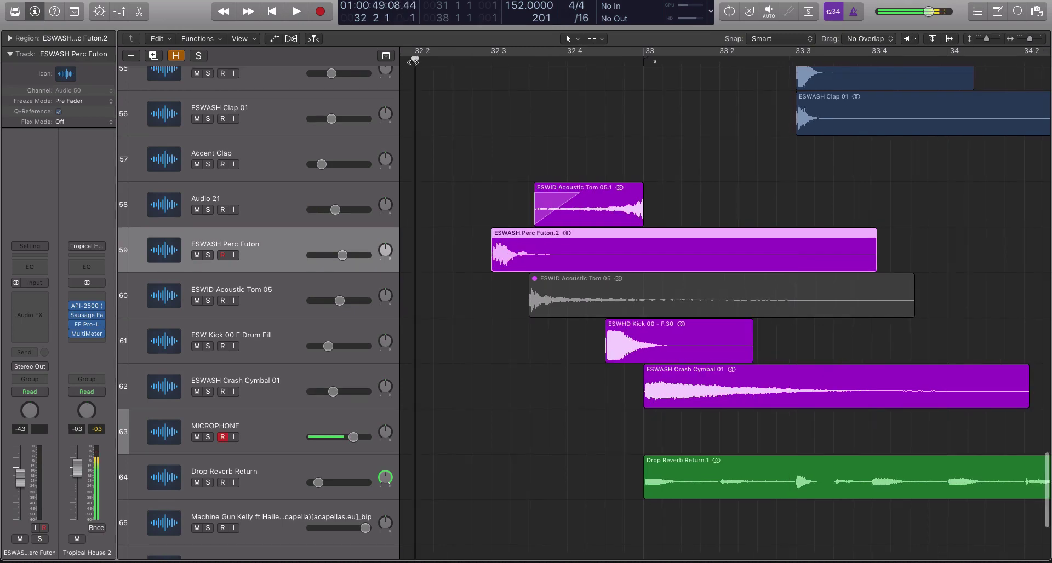
key("space")
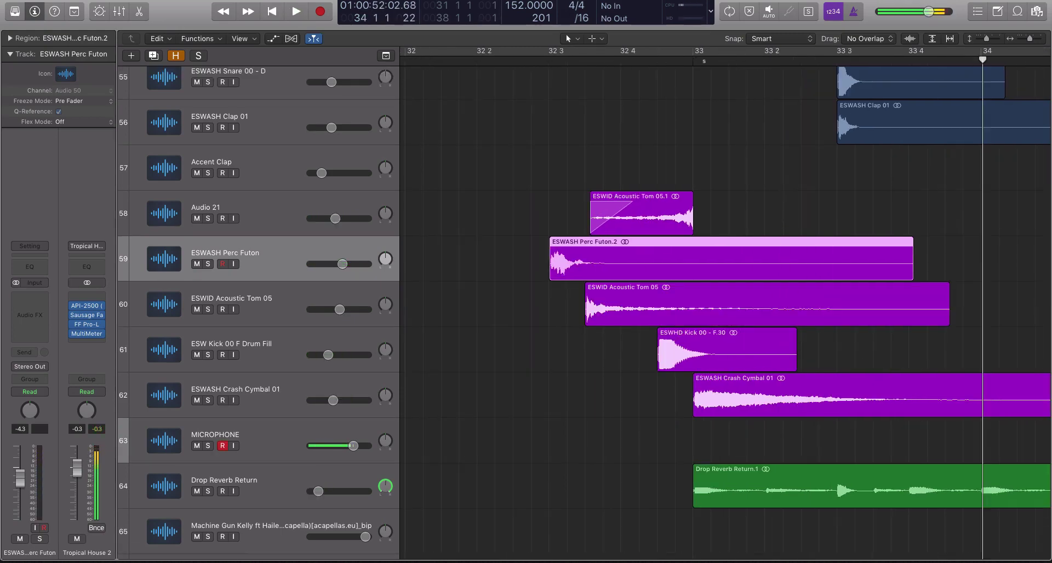
- Mute the ESWASH Perc Futon and ESWID Acoustic Tom 05 tracks and play the arrangement through the fill into the drop
left_click(226, 265)
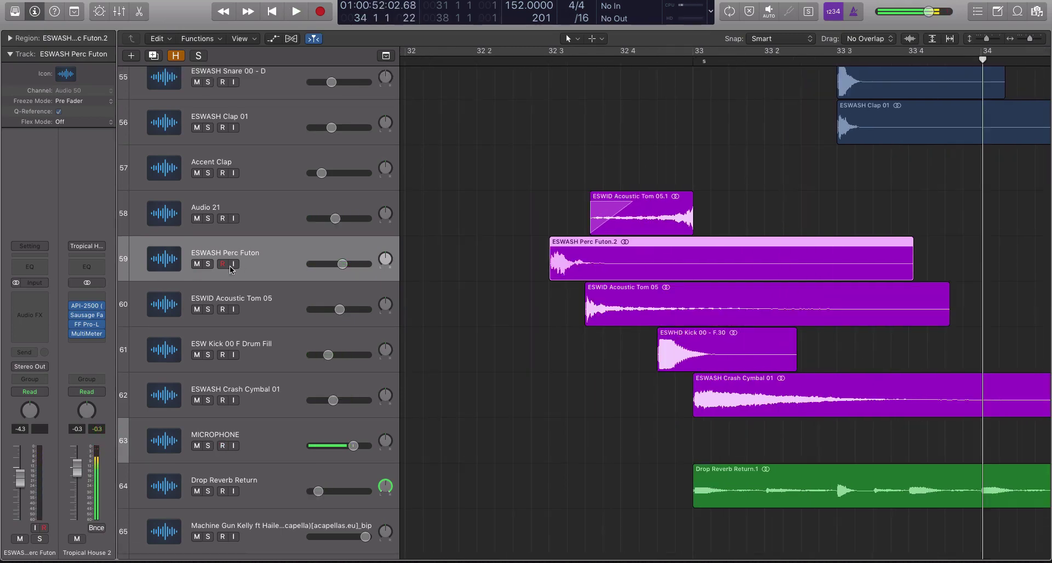
left_click(198, 265)
left_click(198, 310)
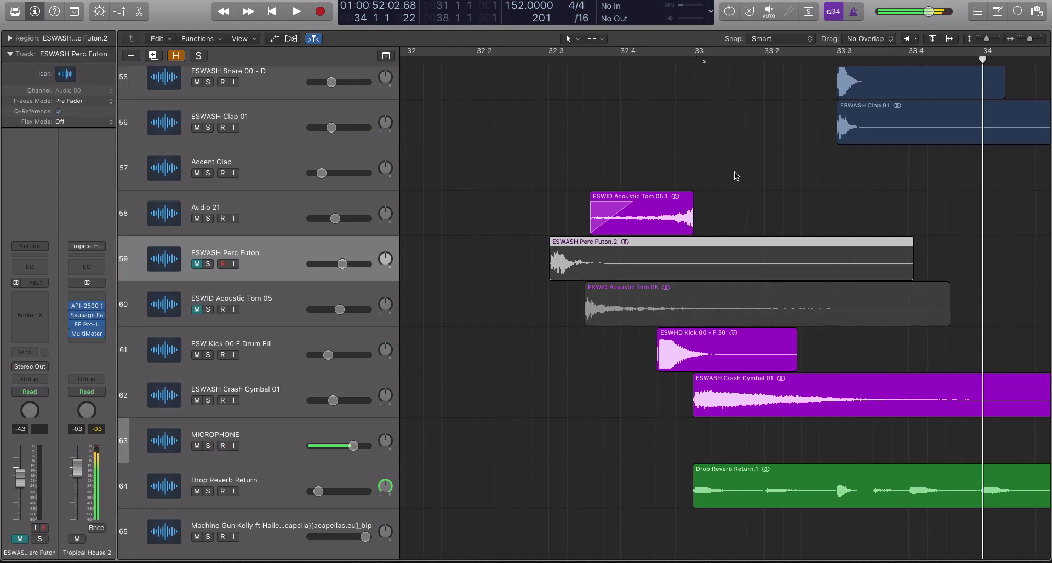
left_click(498, 64)
key("space")
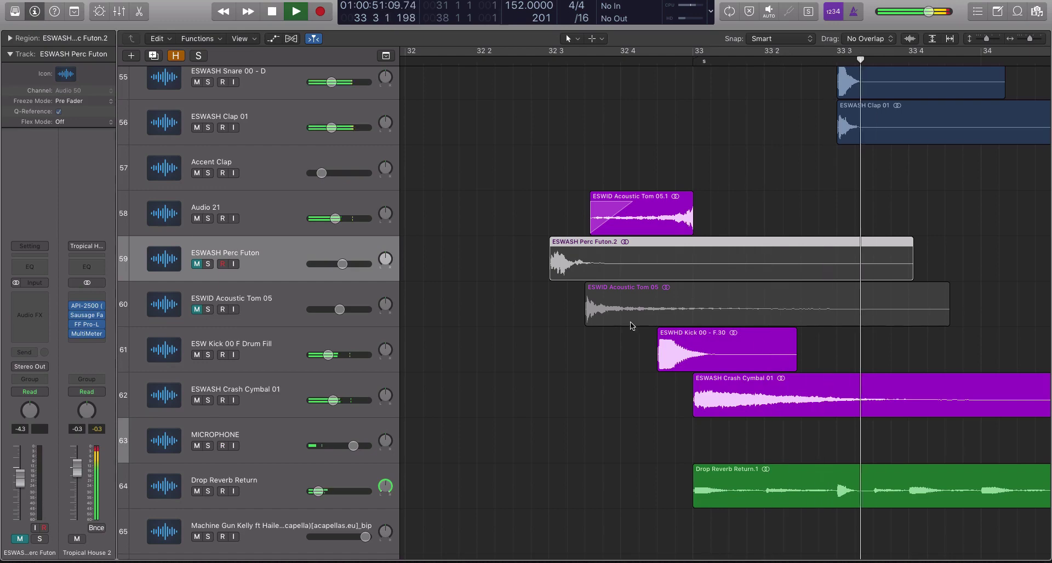
scroll(559, 313, "left", 10)
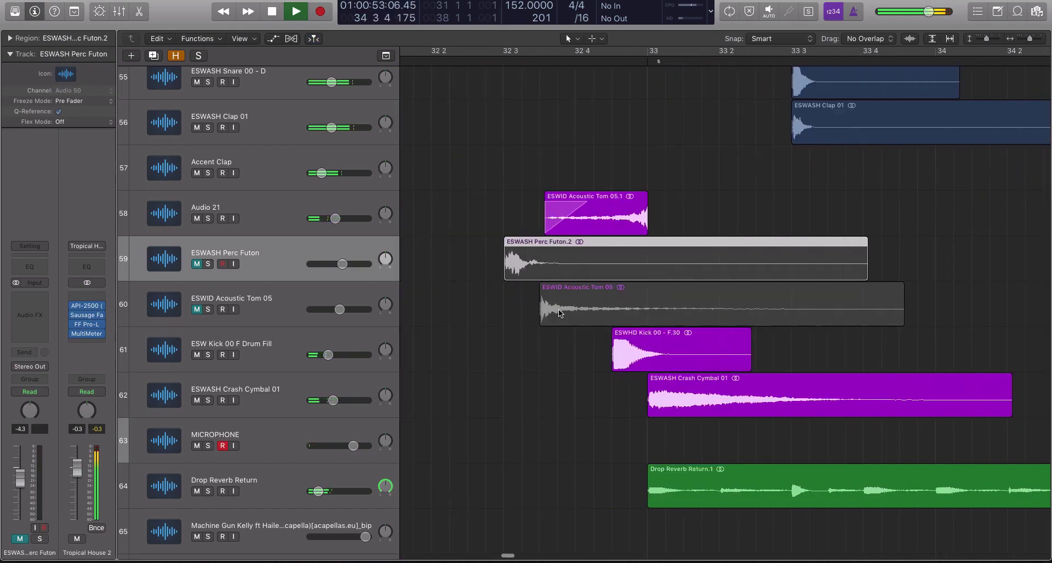
scroll(559, 313, "left", 2)
key("space")
- Move the fill's kick region ahead of the Acoustic Tom 05 region, unmute both percussion tracks and play into the drop
left_click_drag(678, 339, 704, 313)
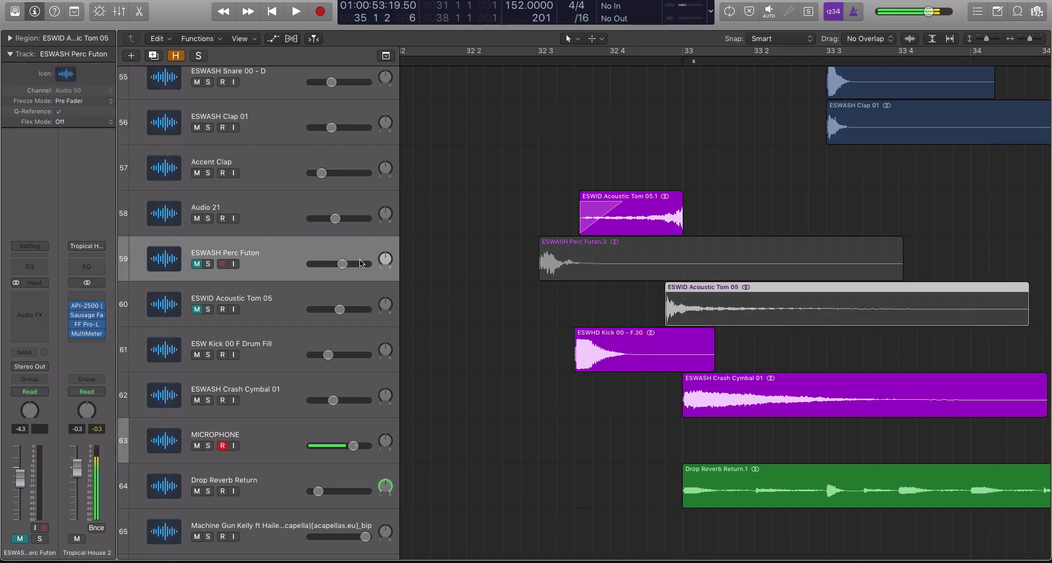
left_click_drag(196, 265, 200, 297)
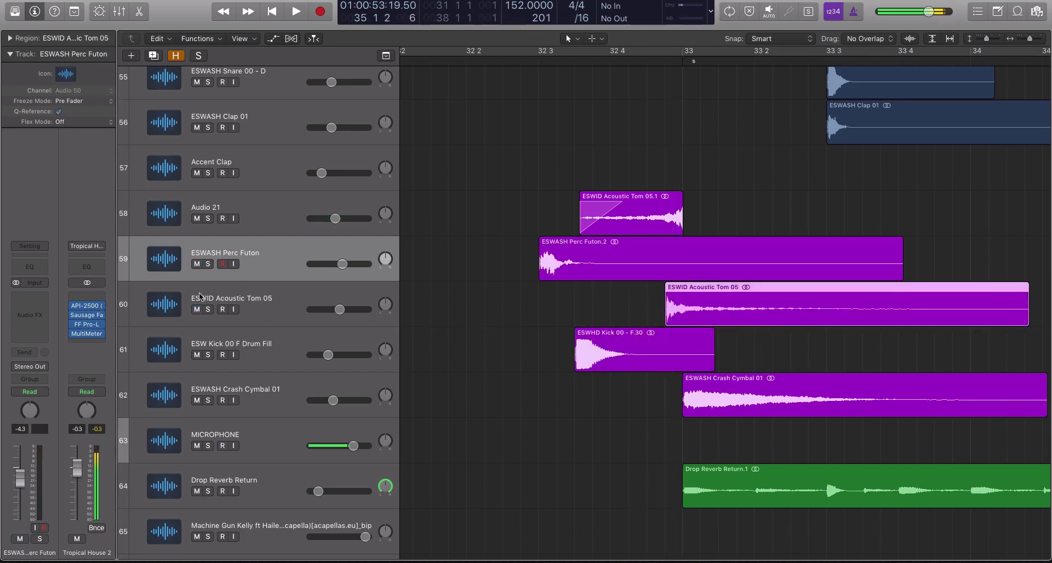
left_click(420, 66)
key("space")
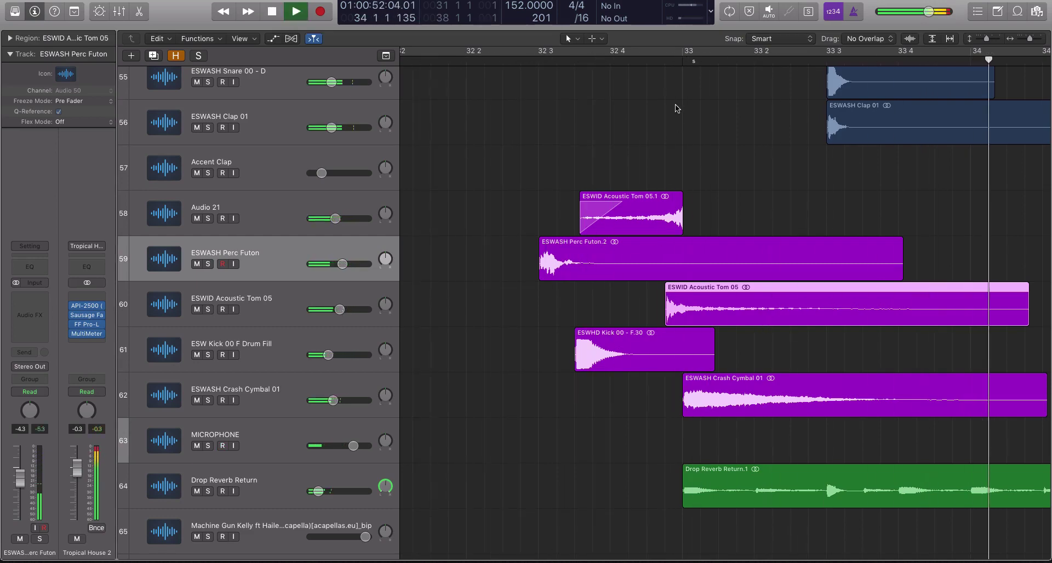
key("space")
- Shift the Acoustic Tom 05 region slightly earlier so it starts midway between 32 4 and bar 33
scroll(636, 106, "left", 9)
left_click(563, 315)
mouse_move(597, 313)
left_mouse_down()
mouse_move(570, 312)
mouse_move(579, 312)
left_mouse_up()
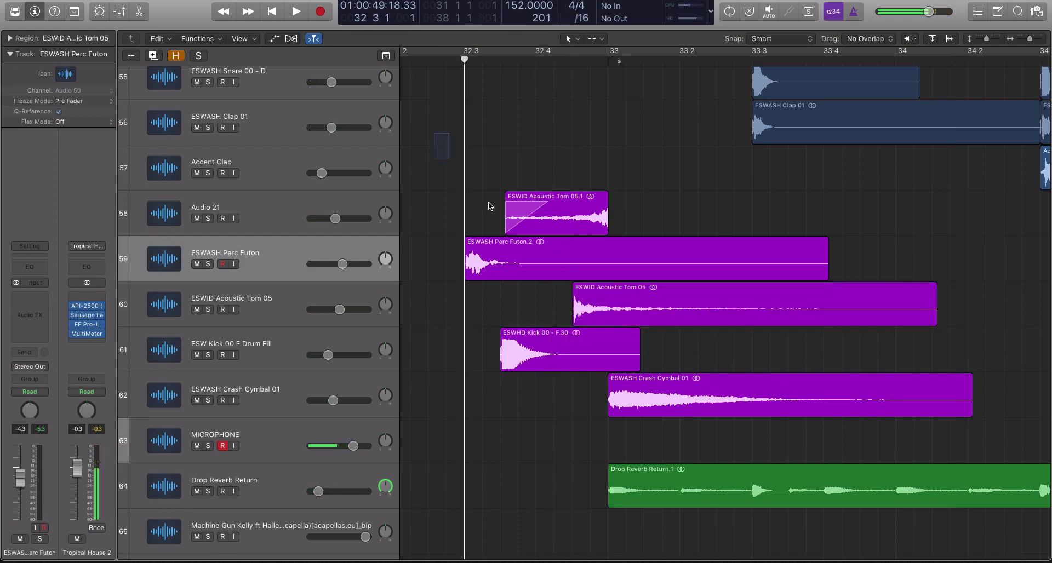
- Solo the four rearranged fill regions without the crash and play them from 32 3 1, ending with solo off
left_click_drag(488, 207, 660, 357)
key("ctrl+s")
key("space")
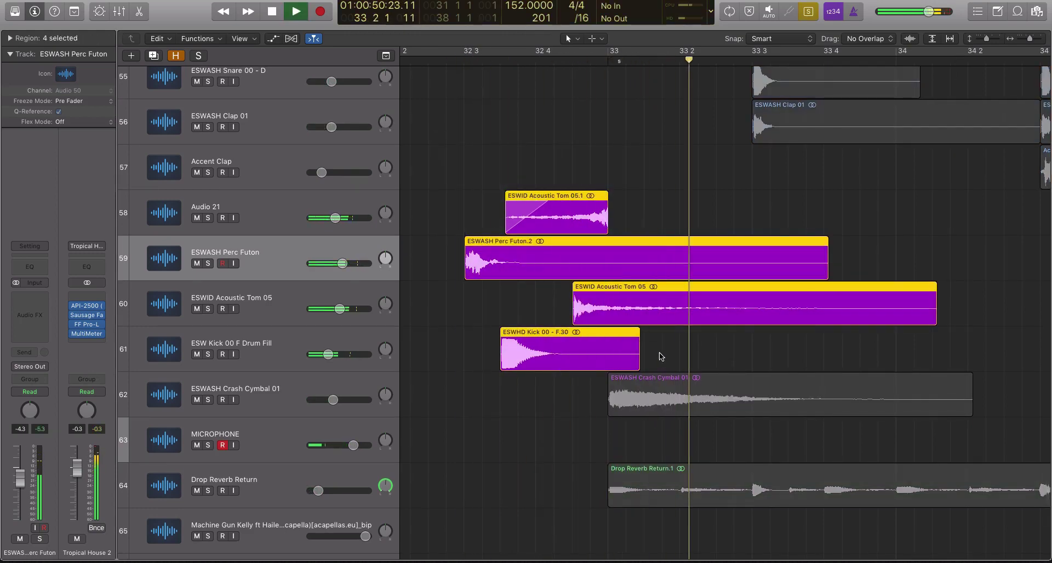
key("ctrl+s")
key("space")
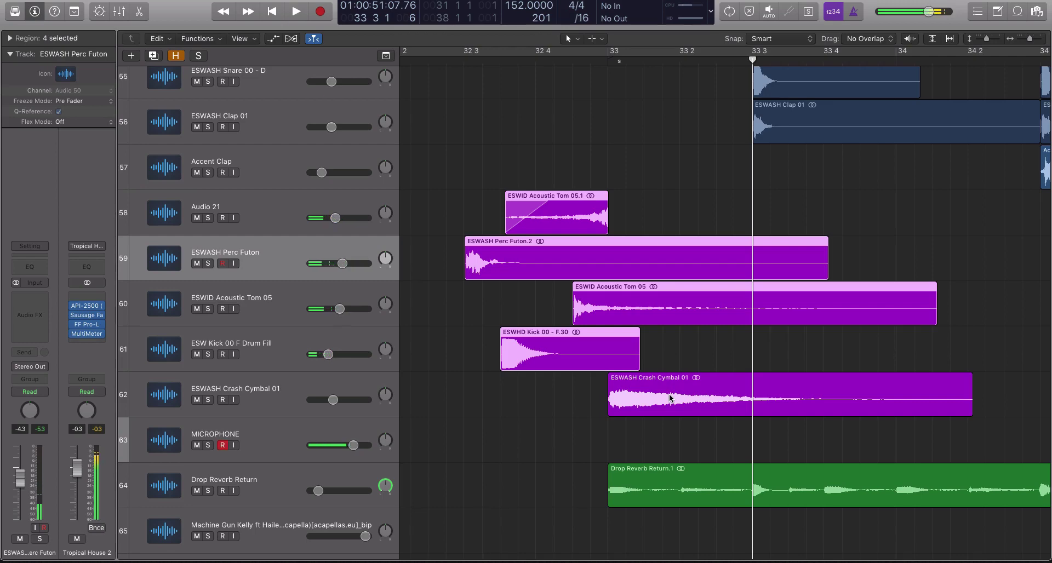